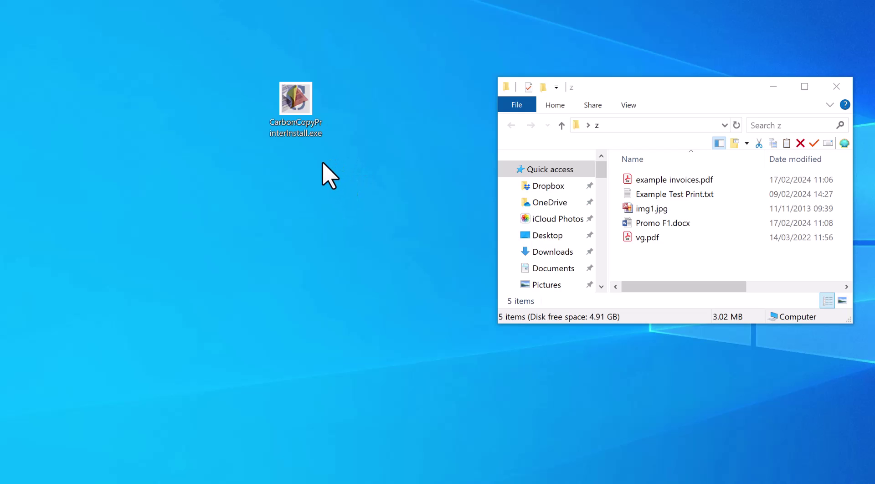
# - Install Carbon Copy Printer, accepting the license agreement and the prefilled registration details, and finish setup without viewing the help file
pyautogui.doubleClick(301, 115)
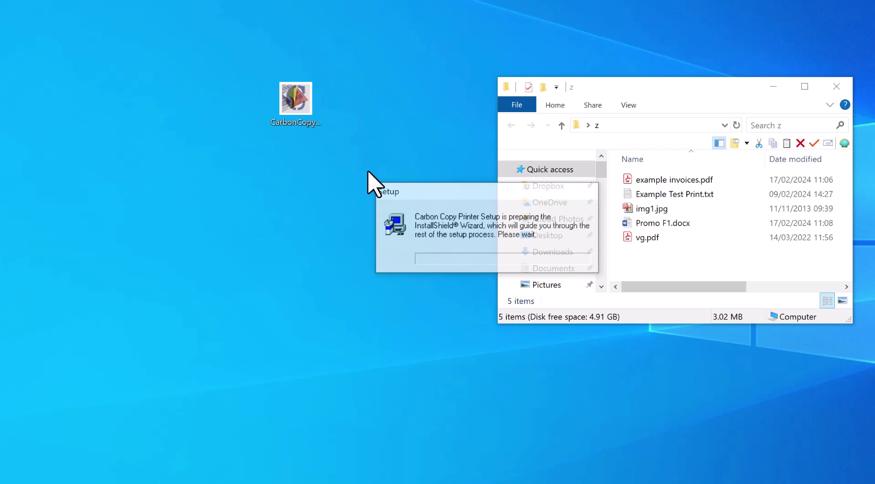
pyautogui.click(561, 355)
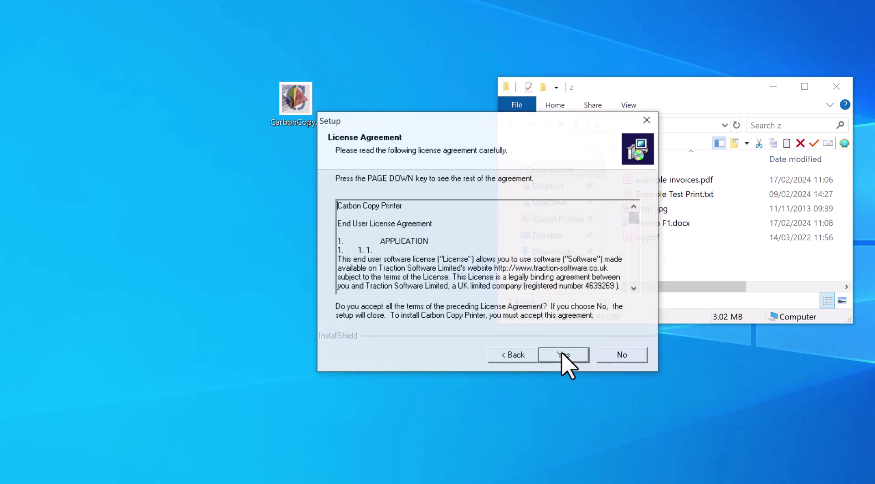
pyautogui.click(562, 356)
pyautogui.click(562, 356)
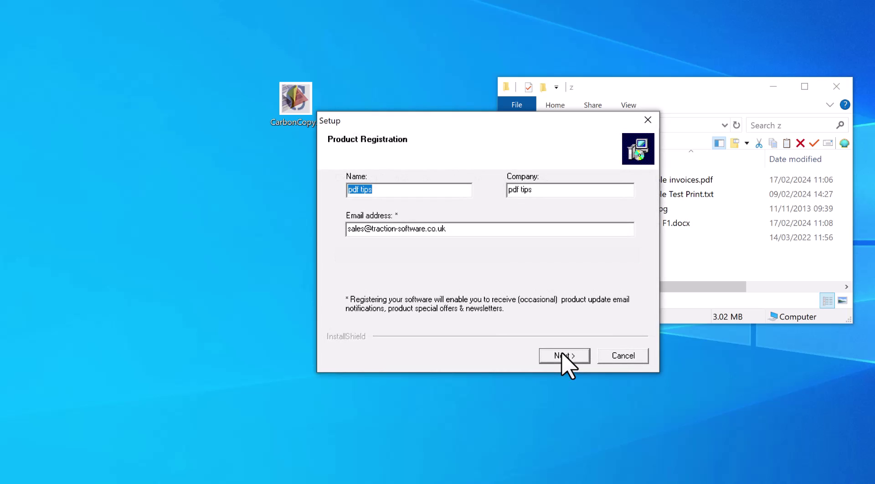
pyautogui.click(562, 355)
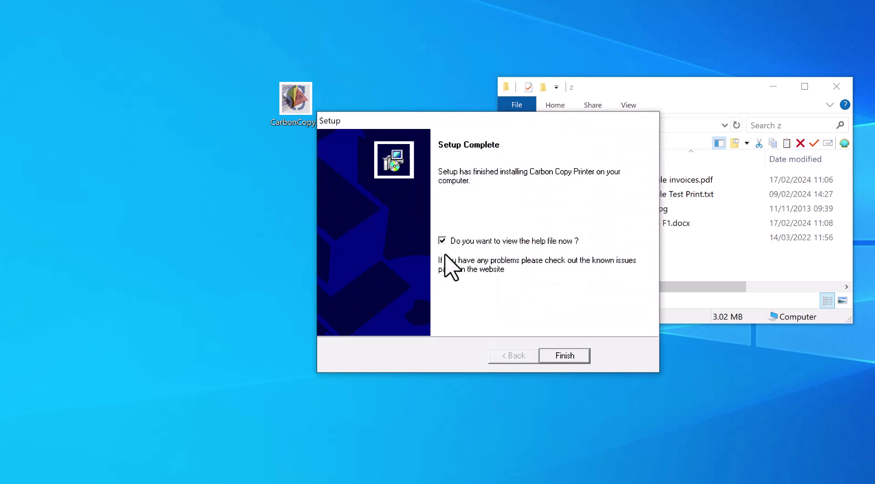
pyautogui.click(441, 241)
pyautogui.click(564, 356)
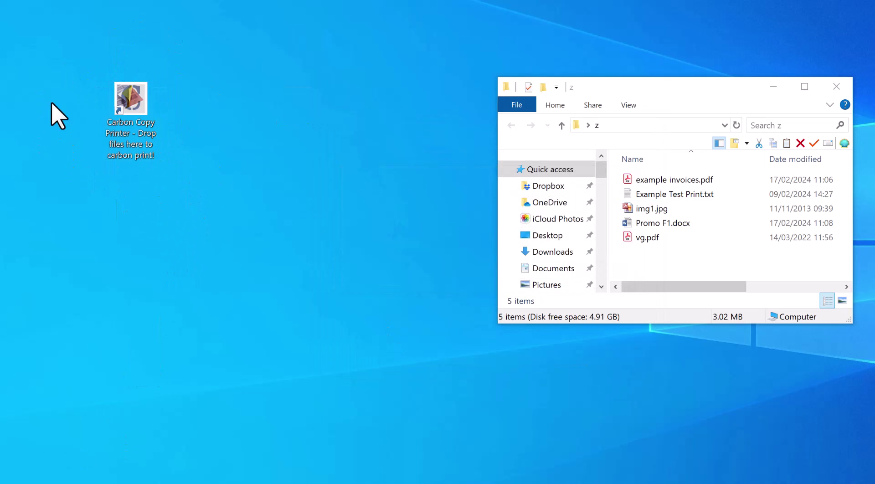
# - Look up the Carbon Copy Printer among the printers in Devices and Printers, and minimize that window
pyautogui.click(675, 194)
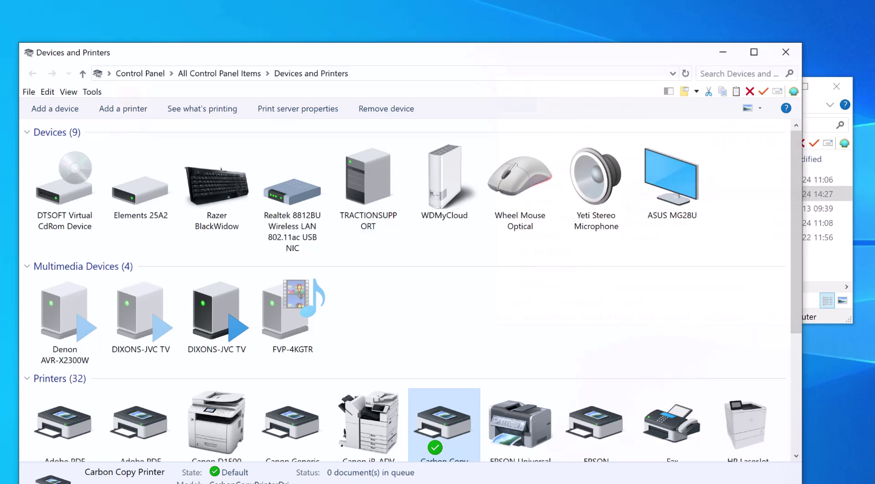
pyautogui.moveTo(400, 48); pyautogui.dragTo(420, 10)
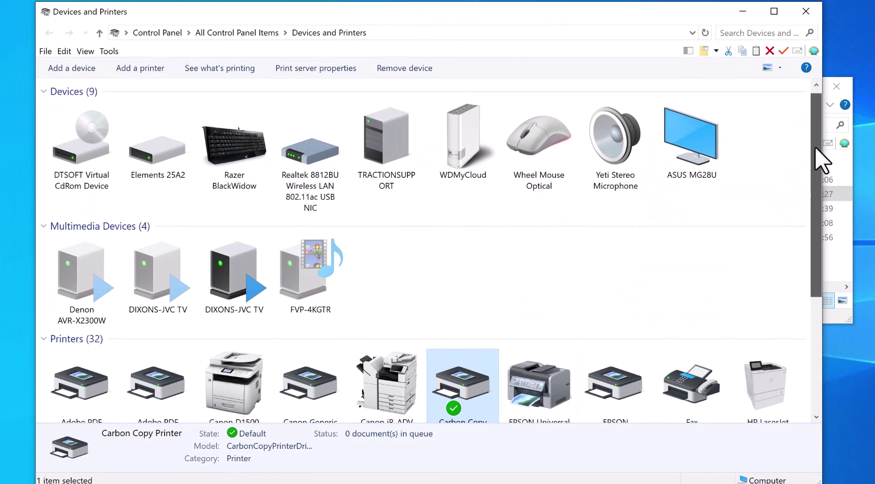
pyautogui.moveTo(816, 156); pyautogui.dragTo(806, 289)
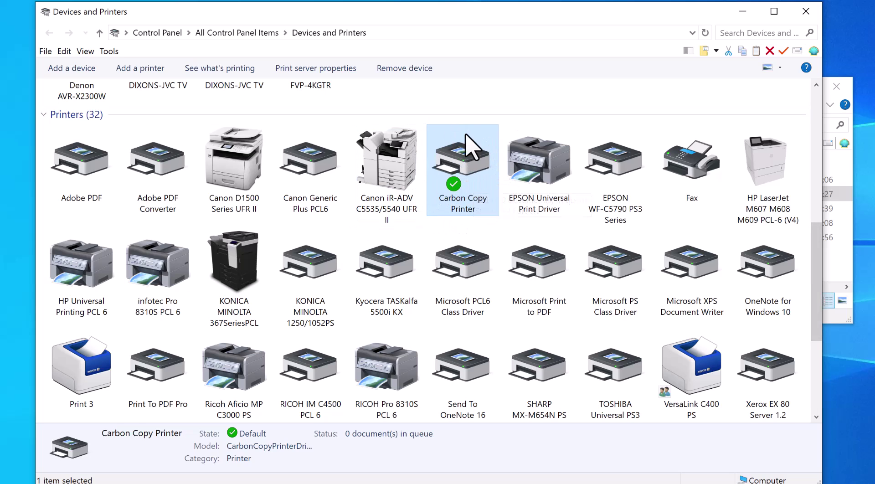
pyautogui.click(735, 16)
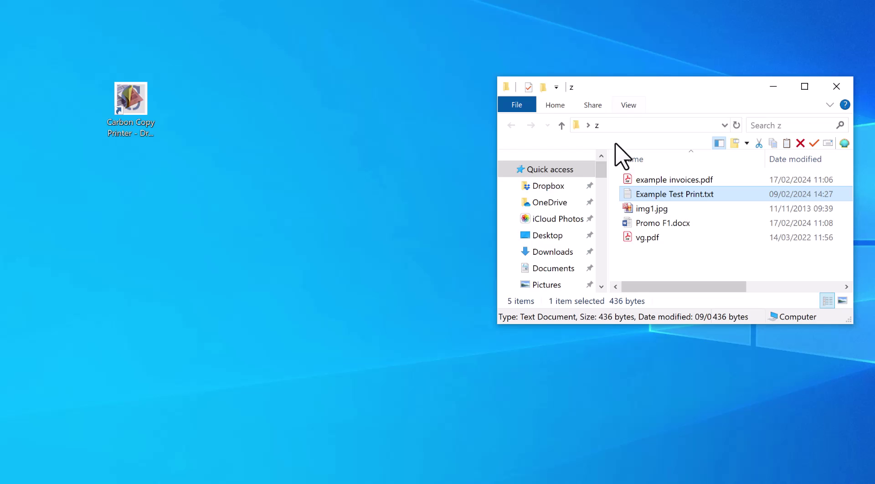
# - Open Example Test Print.txt in Notepad and print it to the Carbon Copy Printer
pyautogui.doubleClick(687, 194)
pyautogui.click(67, 102)
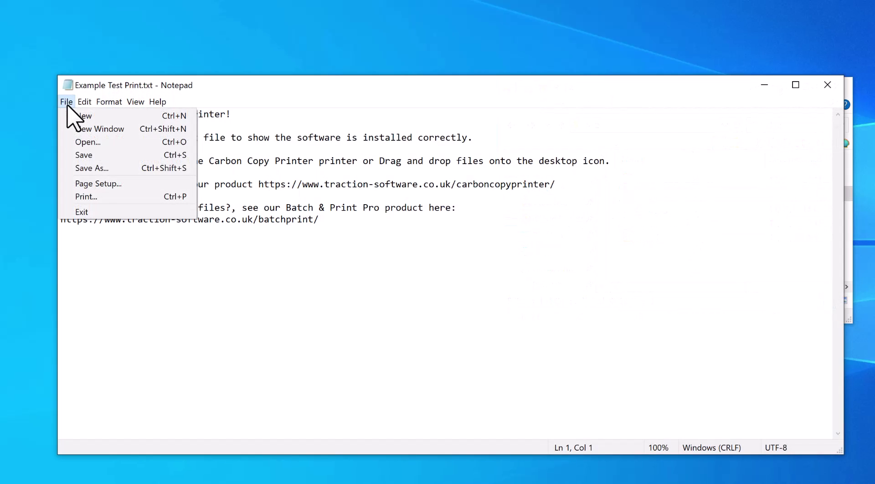
pyautogui.click(98, 197)
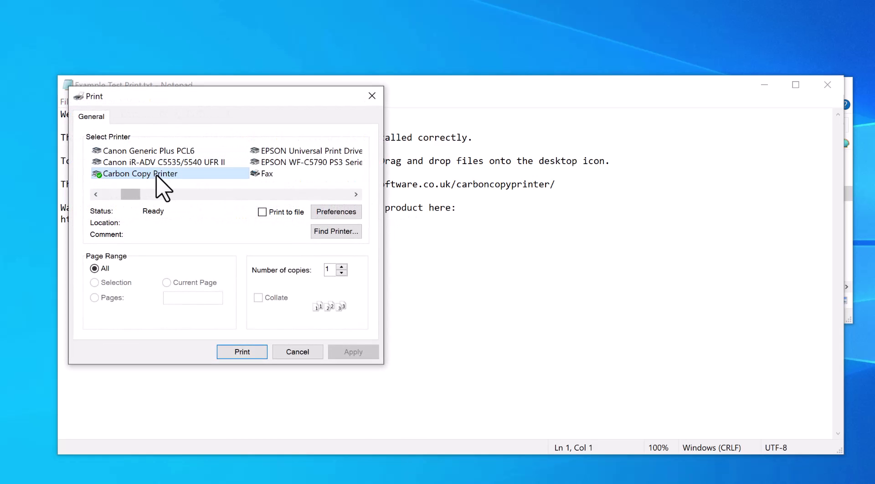
pyautogui.click(243, 353)
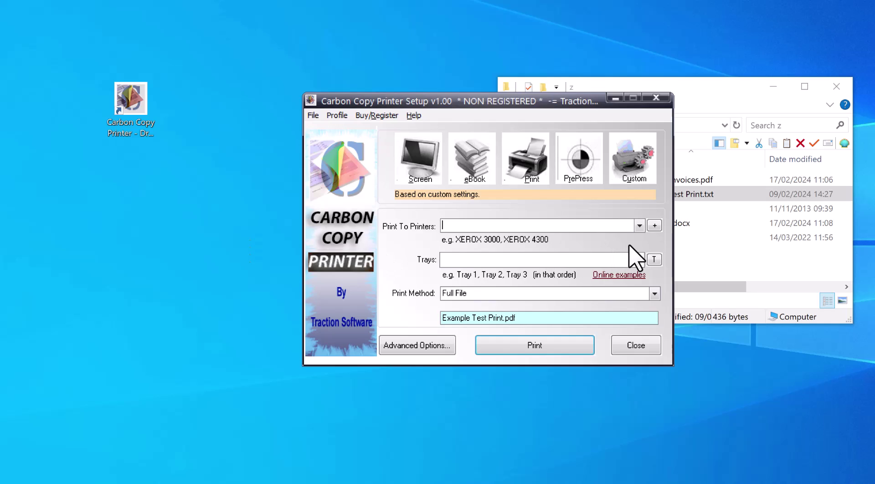
# - Choose Xerox WorkCentre 5855 PS as the destination printer for the carbon copy job
pyautogui.click(639, 225)
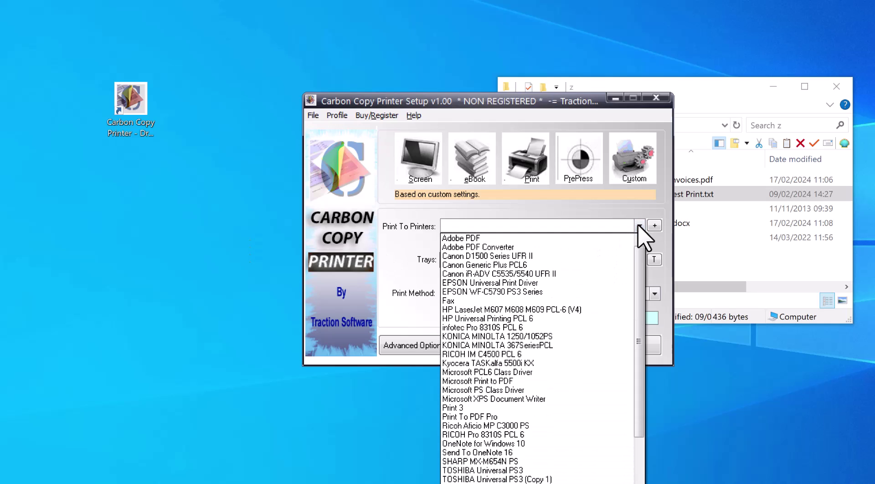
pyautogui.moveTo(643, 315); pyautogui.dragTo(641, 365)
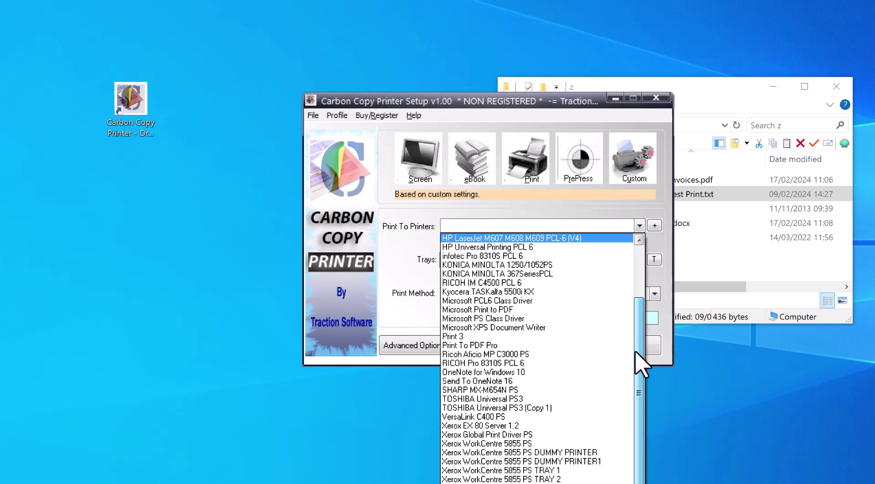
pyautogui.click(578, 446)
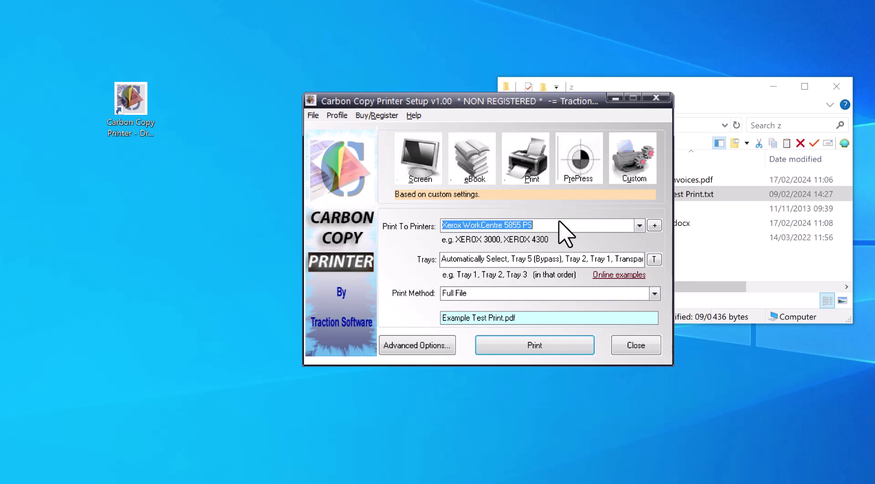
# - Reduce the tray list to Tray 2, Tray 1 and print the file with the Full File method
pyautogui.click(565, 258)
pyautogui.moveTo(566, 258); pyautogui.dragTo(420, 264)
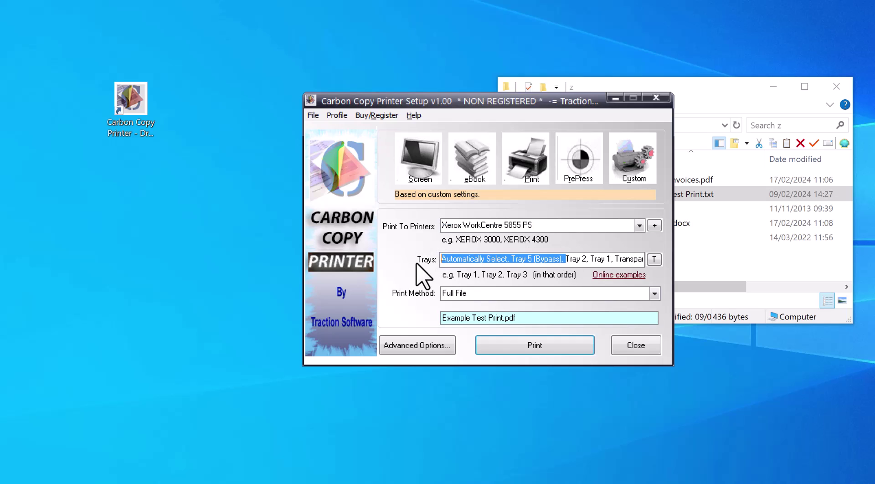
pyautogui.press('Delete')
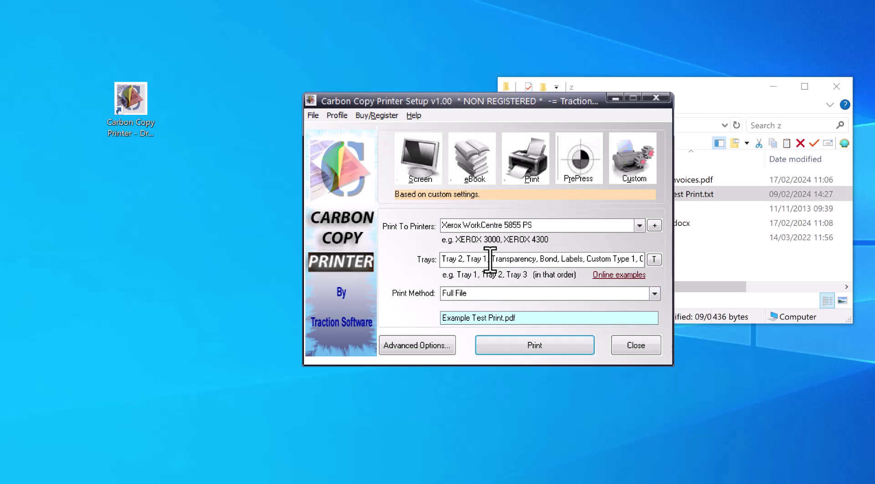
pyautogui.moveTo(487, 258); pyautogui.dragTo(719, 254)
pyautogui.press('Delete')
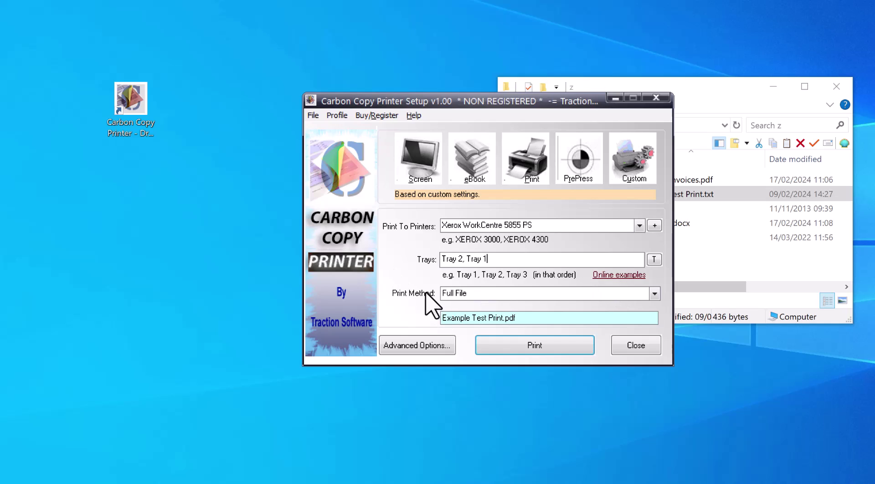
pyautogui.click(556, 350)
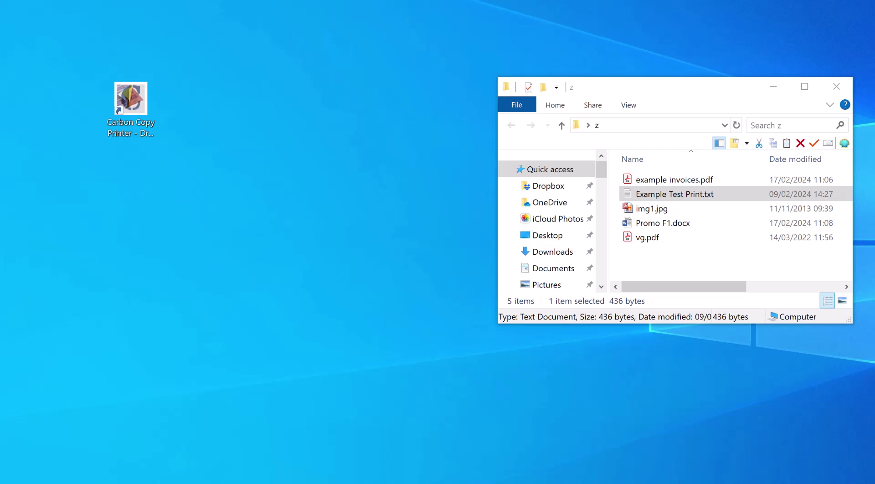
# - Examine the jobs in the Xerox WorkCentre 5855 PS queue, switching to Spool Queue Viewer++ to check which tray each one uses
pyautogui.moveTo(465, 292); pyautogui.dragTo(228, 205)
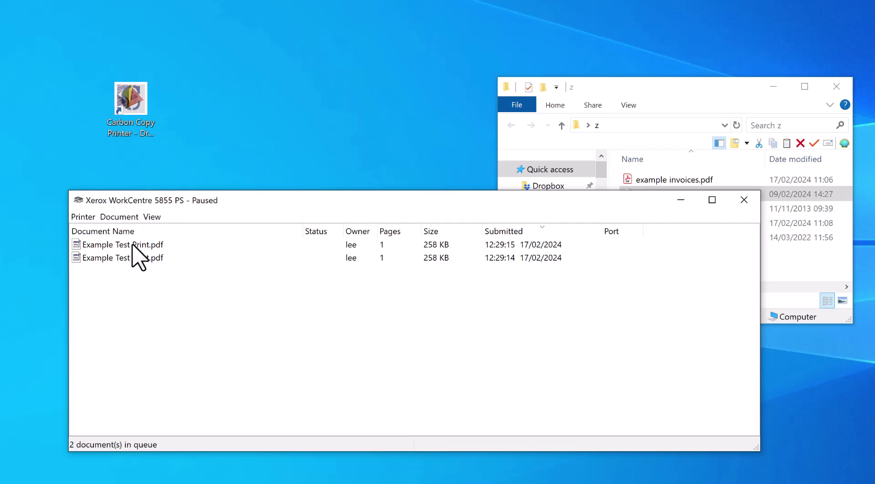
pyautogui.click(745, 201)
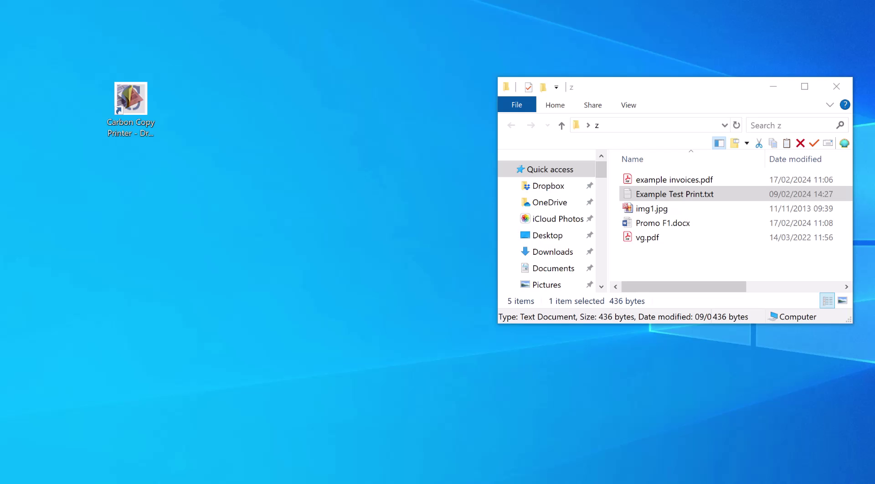
pyautogui.click(585, 279)
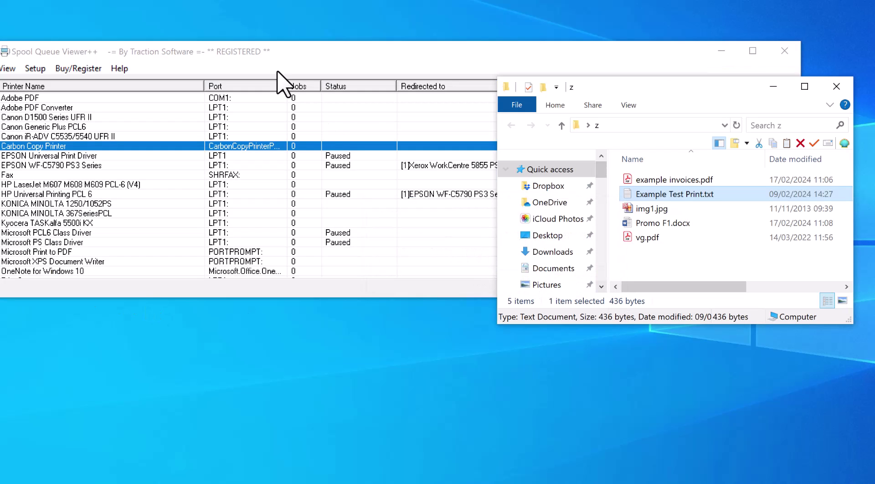
pyautogui.scroll(-9, 235, 197)
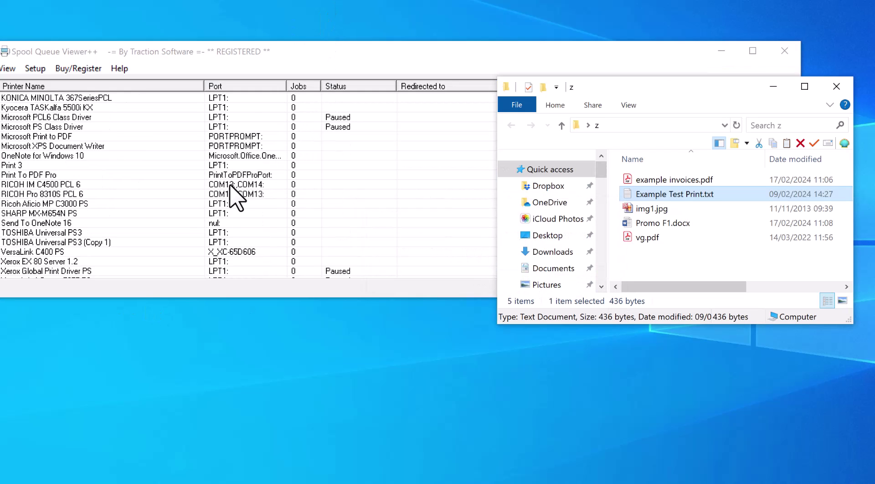
pyautogui.doubleClick(295, 205)
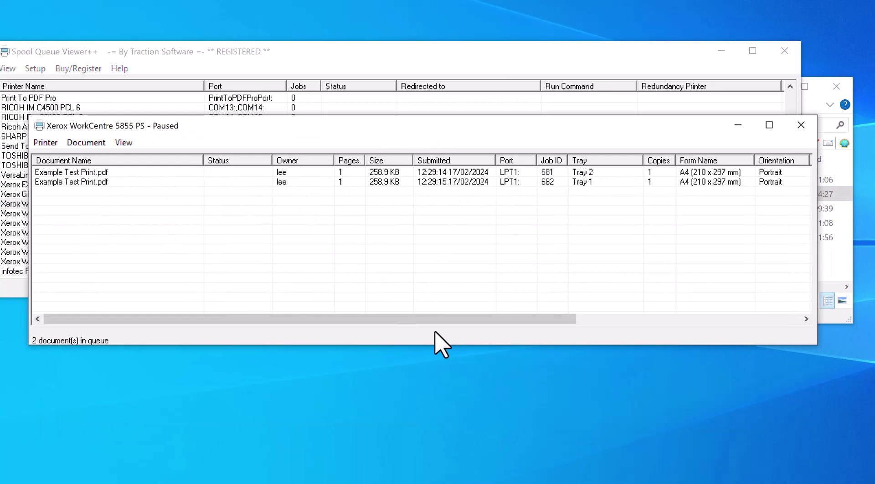
pyautogui.moveTo(427, 324); pyautogui.dragTo(548, 324)
pyautogui.click(410, 172)
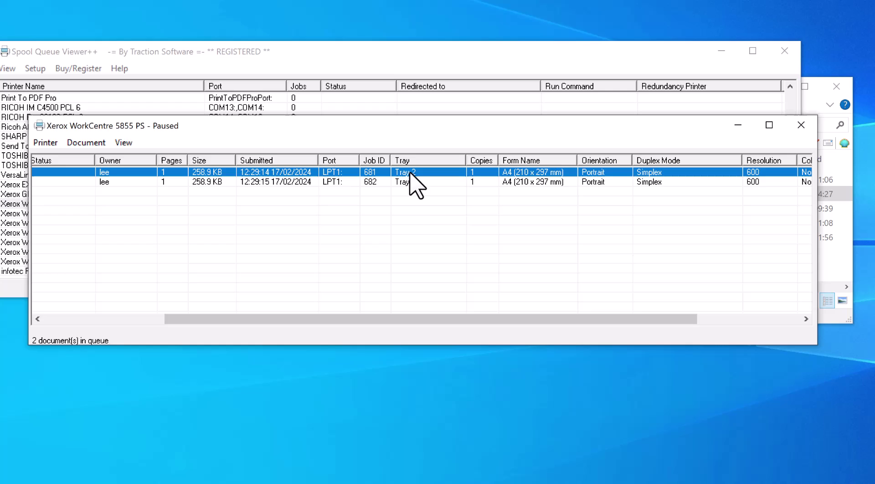
pyautogui.click(419, 182)
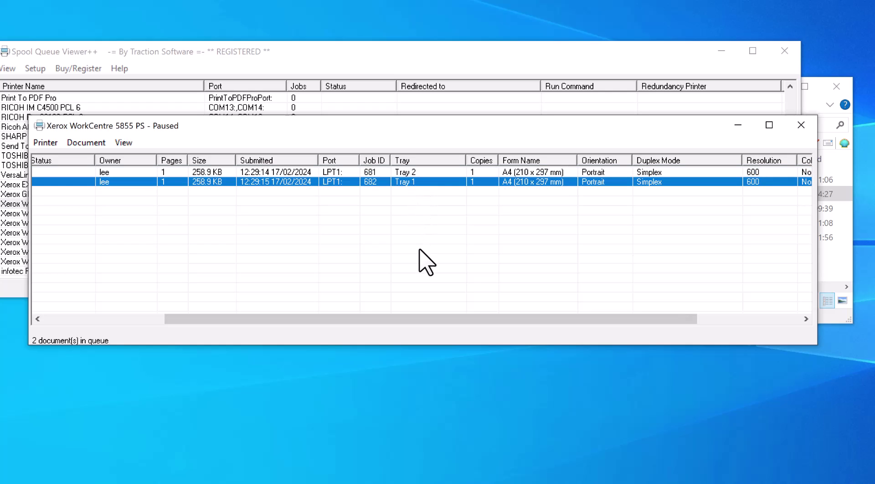
pyautogui.click(721, 50)
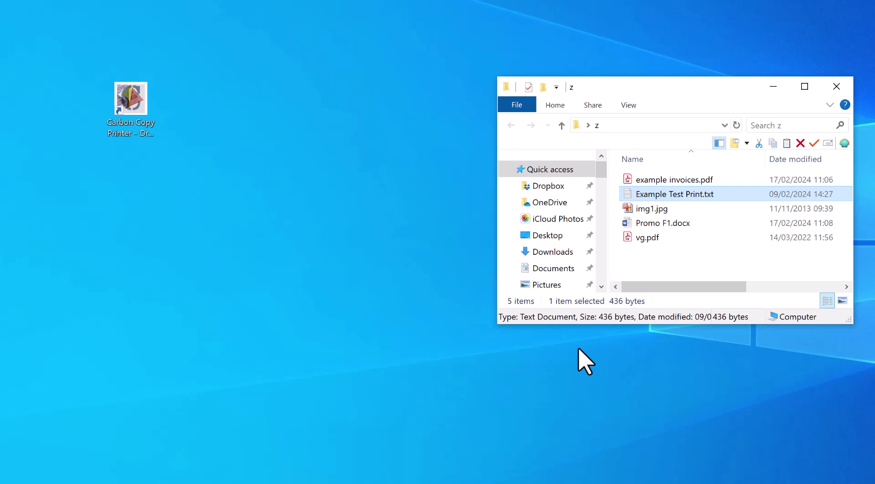
# - Close the text file, open example invoices.pdf in Adobe Acrobat and print all pages to the Carbon Copy Printer at actual size
pyautogui.doubleClick(661, 194)
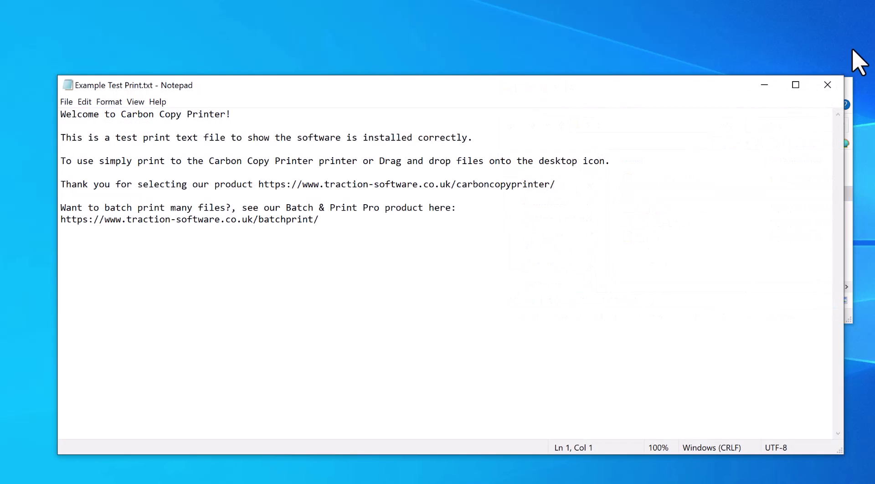
pyautogui.click(828, 85)
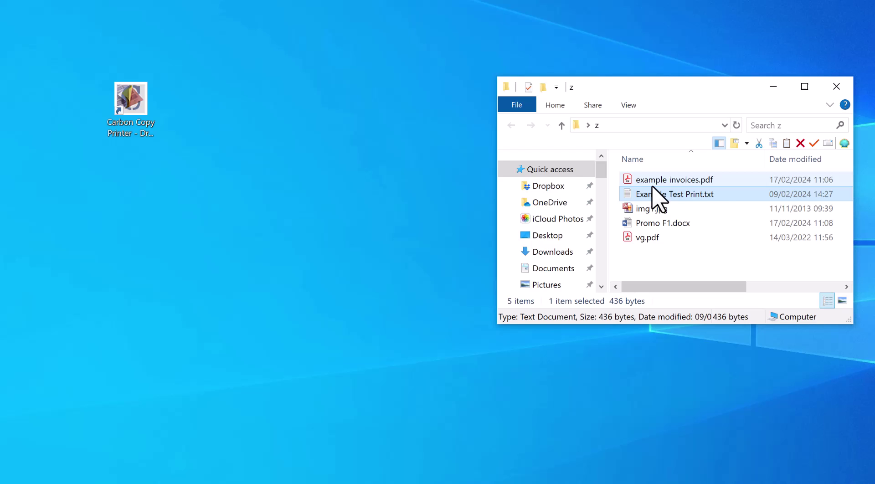
pyautogui.doubleClick(657, 180)
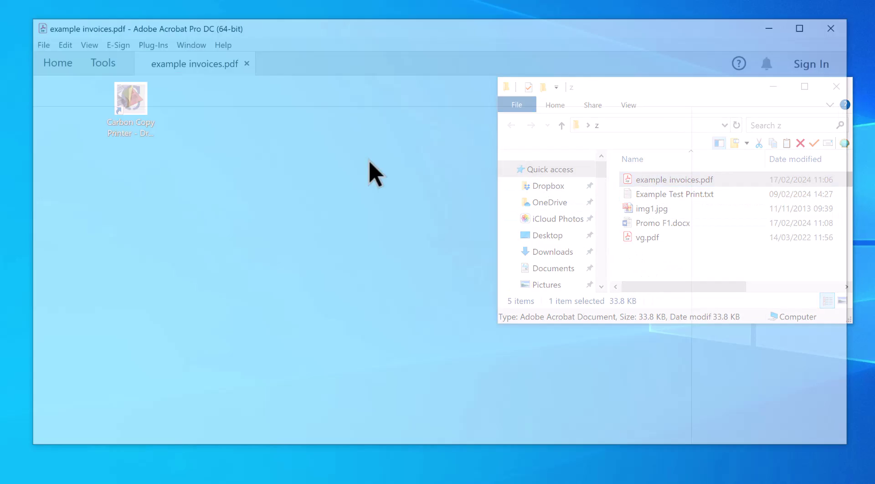
pyautogui.click(36, 42)
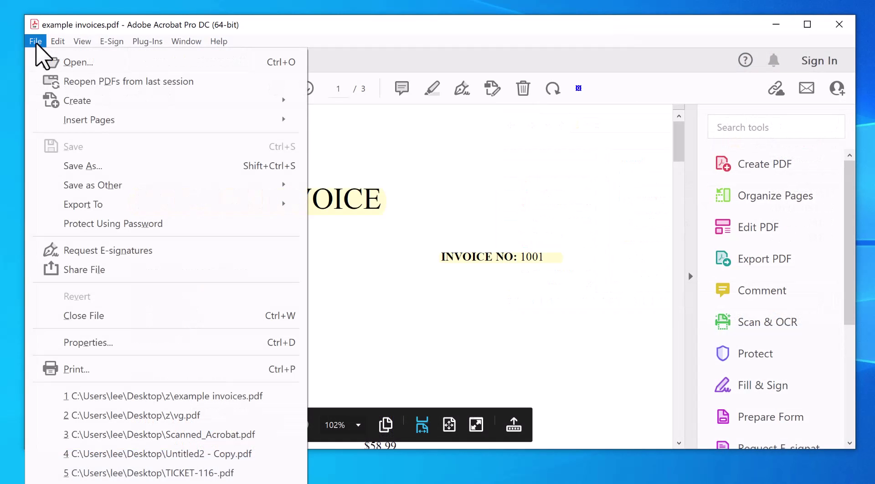
pyautogui.click(117, 372)
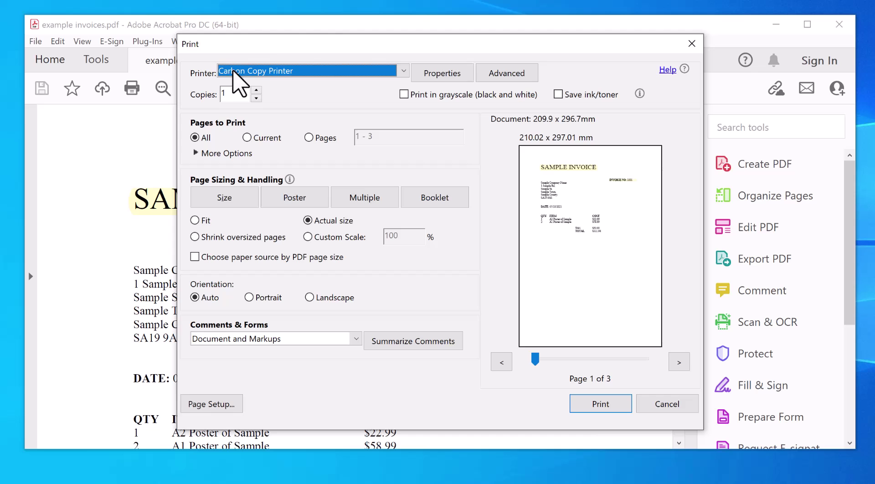
pyautogui.click(601, 404)
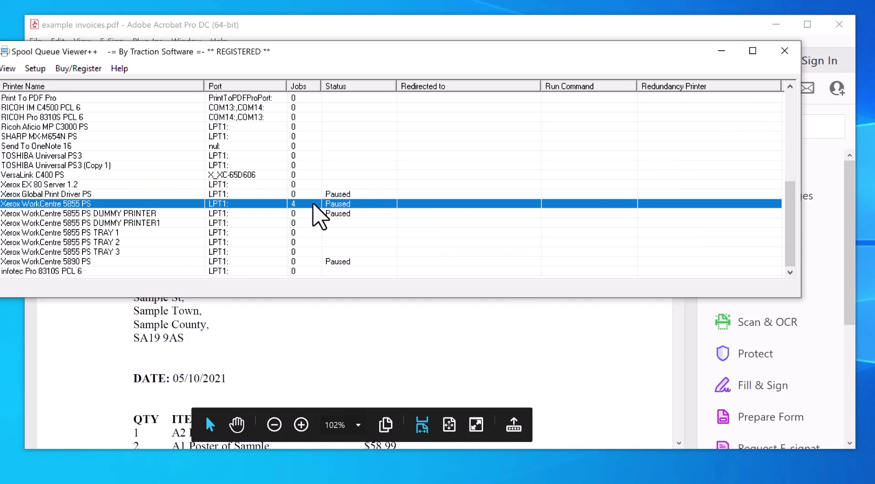
# - Open the Xerox WorkCentre 5855 PS queue in Spool Queue Viewer++ and check the example invoices.pdf jobs and their trays
pyautogui.doubleClick(312, 204)
pyautogui.moveTo(256, 319); pyautogui.dragTo(45, 319)
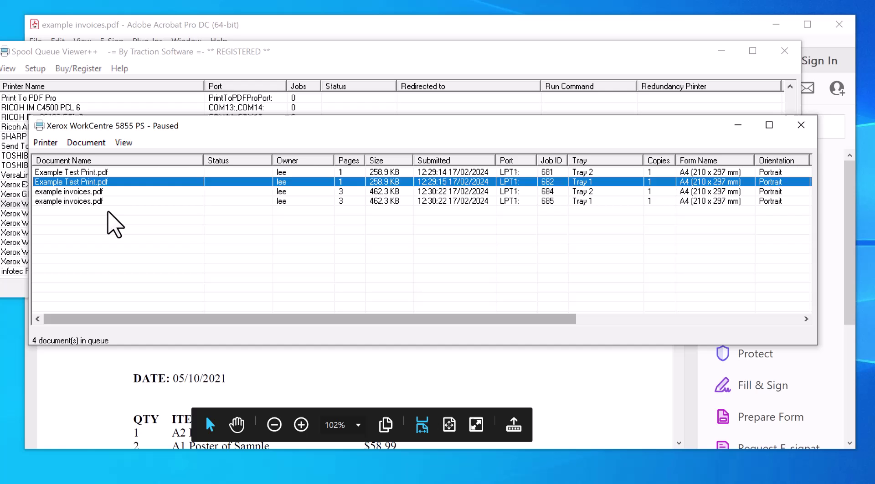
pyautogui.click(64, 191)
pyautogui.click(98, 202)
pyautogui.click(98, 192)
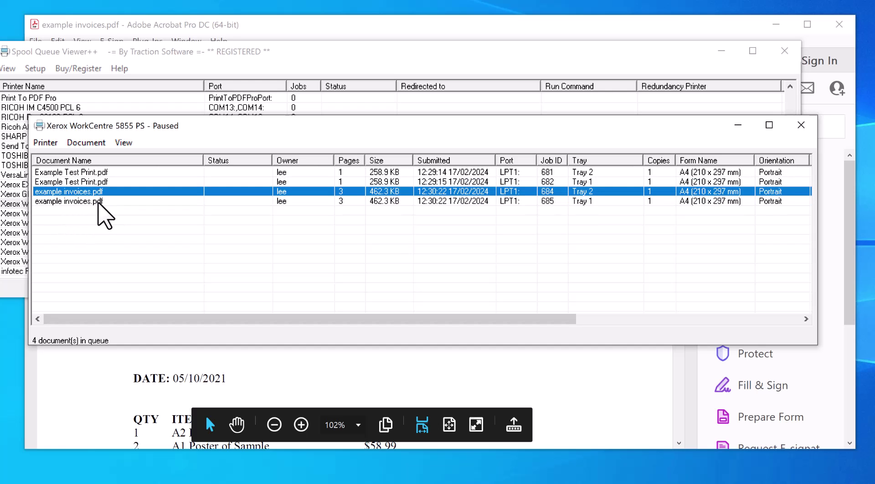
# - Check the tray and duplex details of the second example invoices.pdf job, cancel all queued documents and minimize the open windows
pyautogui.click(103, 201)
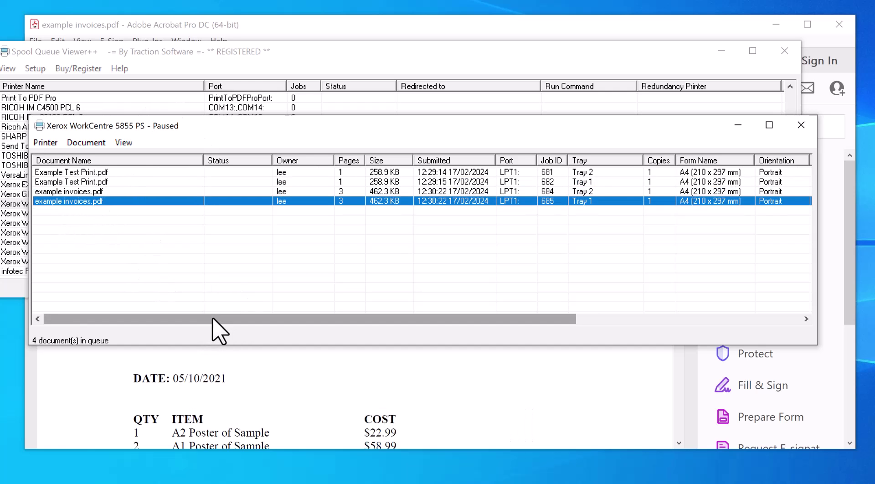
pyautogui.moveTo(212, 319); pyautogui.dragTo(274, 332)
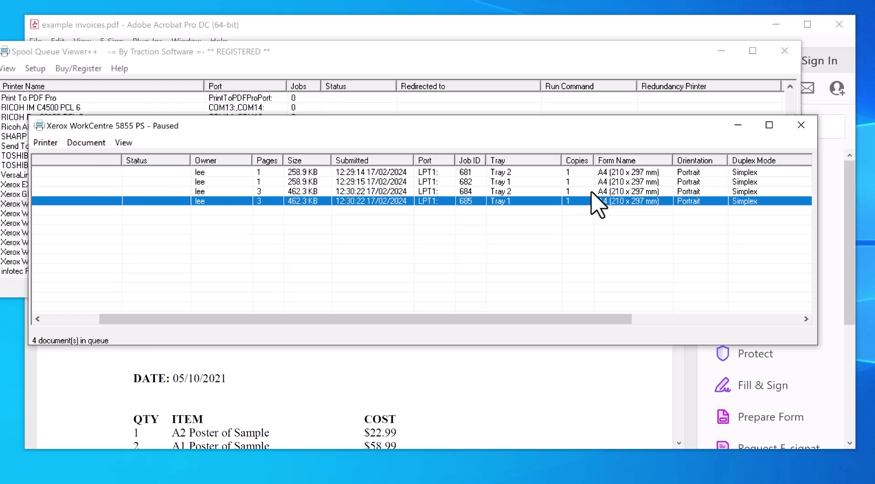
pyautogui.click(50, 142)
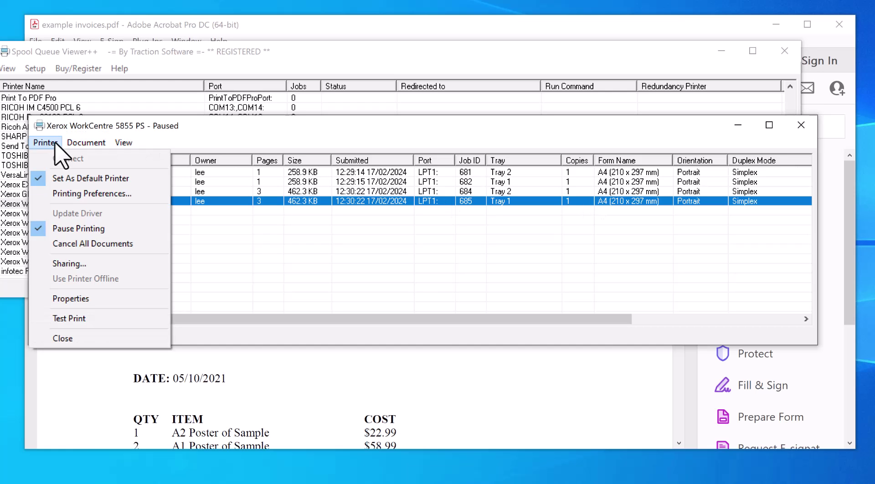
pyautogui.click(87, 243)
pyautogui.click(739, 129)
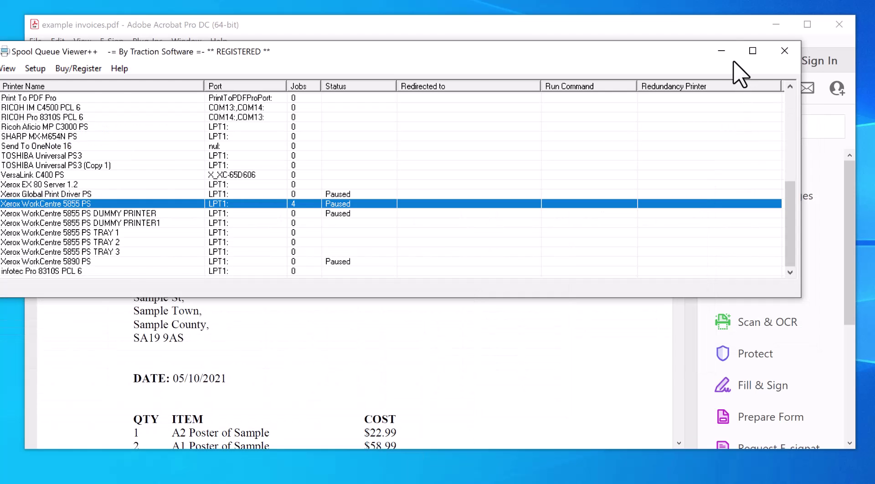
pyautogui.click(722, 50)
pyautogui.click(777, 24)
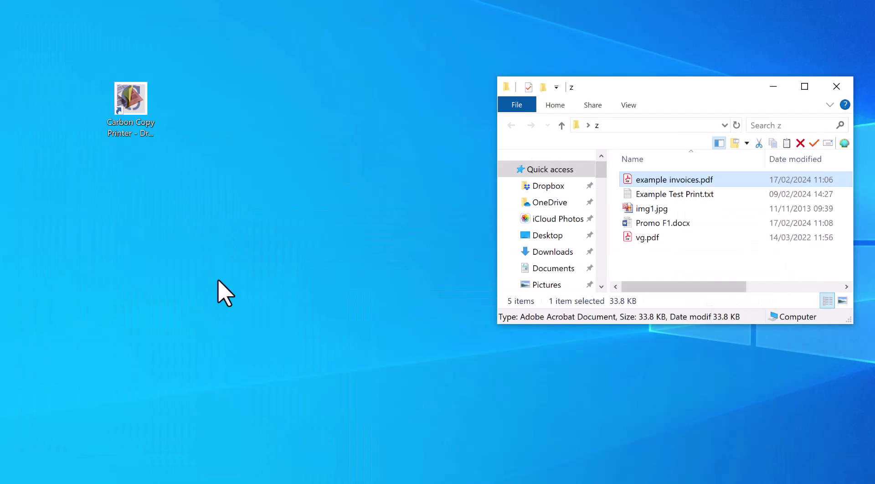
# - Open the Carbon Copy Printer setup, set the print method to Page by Page and the trays to Tray 2, Tray 1, Tray 2
pyautogui.doubleClick(132, 117)
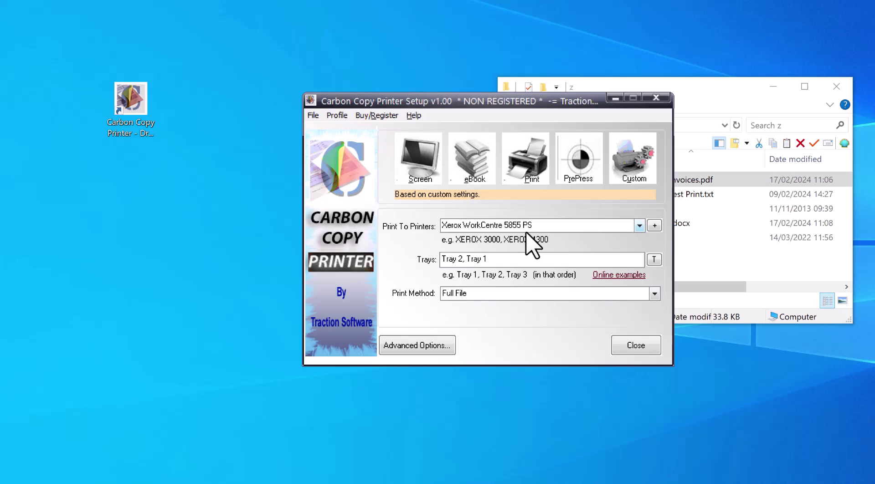
pyautogui.click(654, 294)
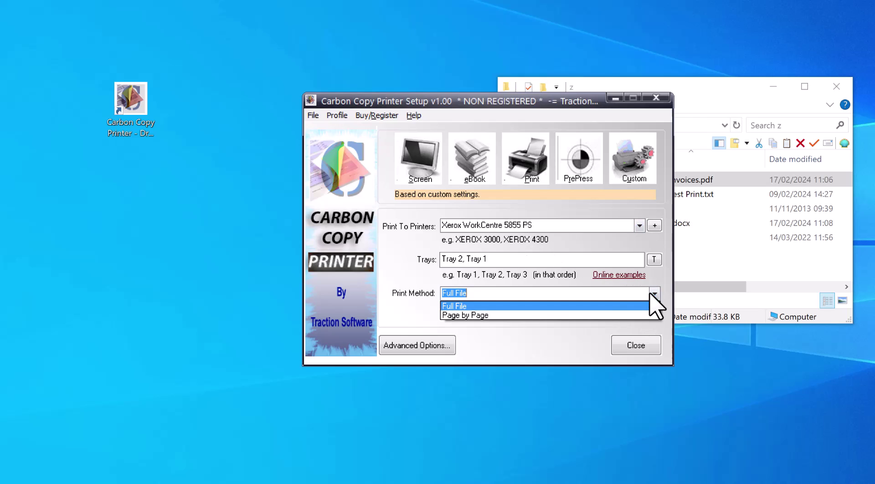
pyautogui.click(601, 314)
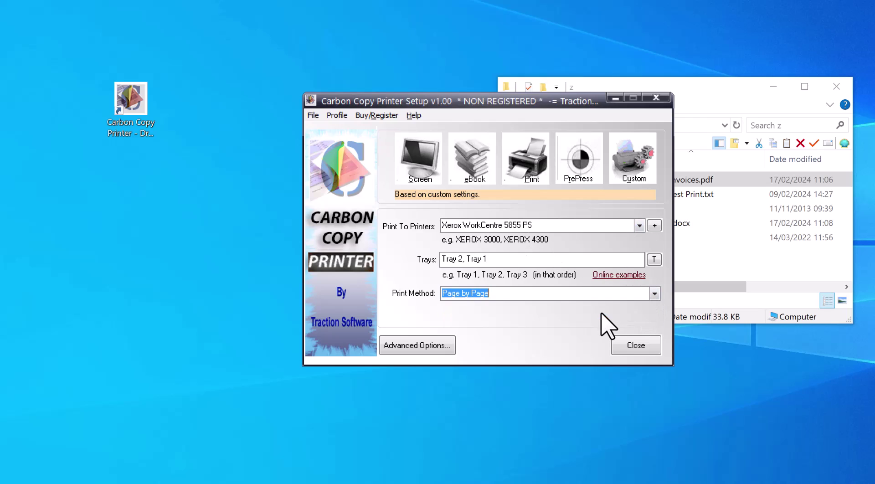
pyautogui.click(552, 259)
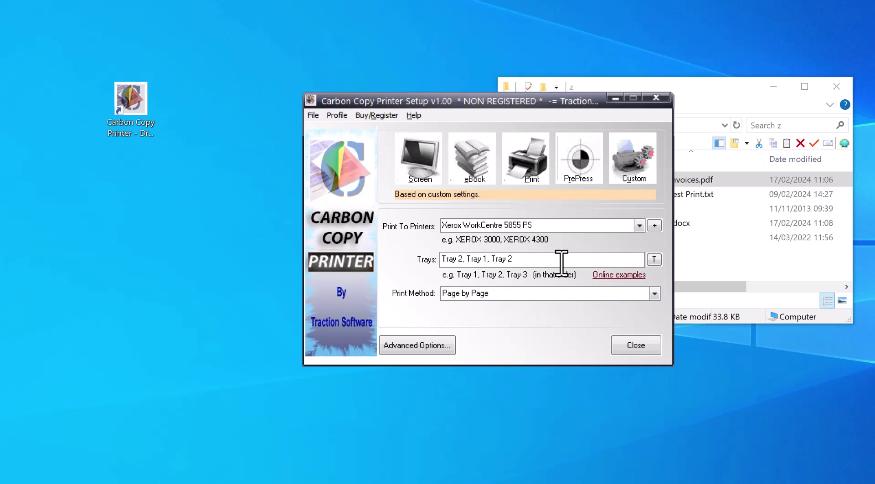
# - Load the printer's available trays, reduce the list to Tray 2, Tray 1, Tray 2 and close the setup
pyautogui.click(655, 259)
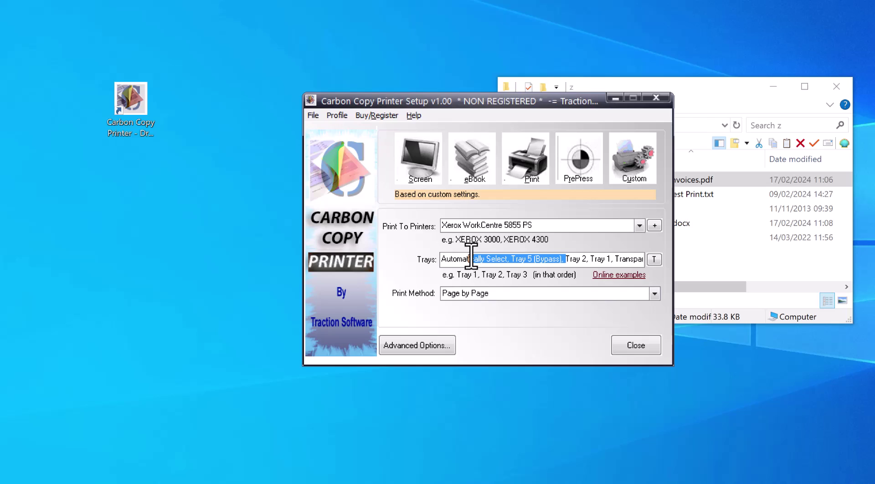
pyautogui.moveTo(471, 259); pyautogui.dragTo(428, 259)
pyautogui.press('Delete')
pyautogui.moveTo(486, 258); pyautogui.dragTo(684, 254)
pyautogui.press('Delete')
pyautogui.moveTo(463, 259); pyautogui.dragTo(446, 260)
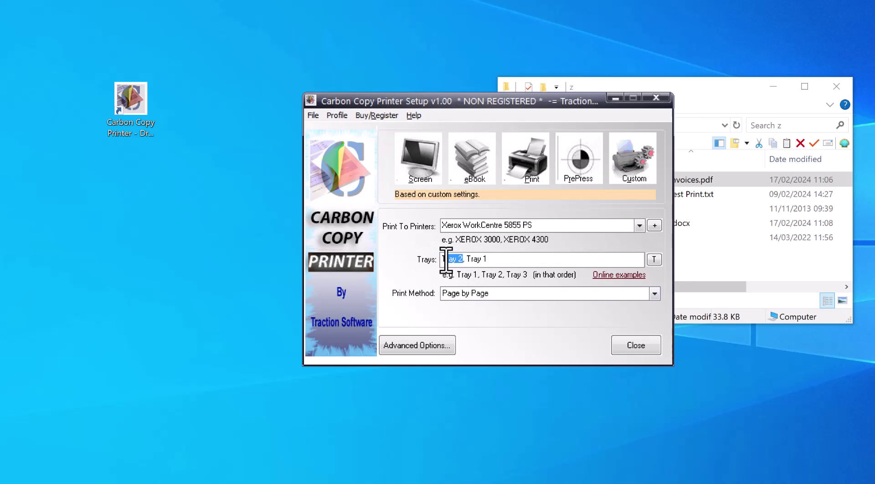
pyautogui.click(524, 262)
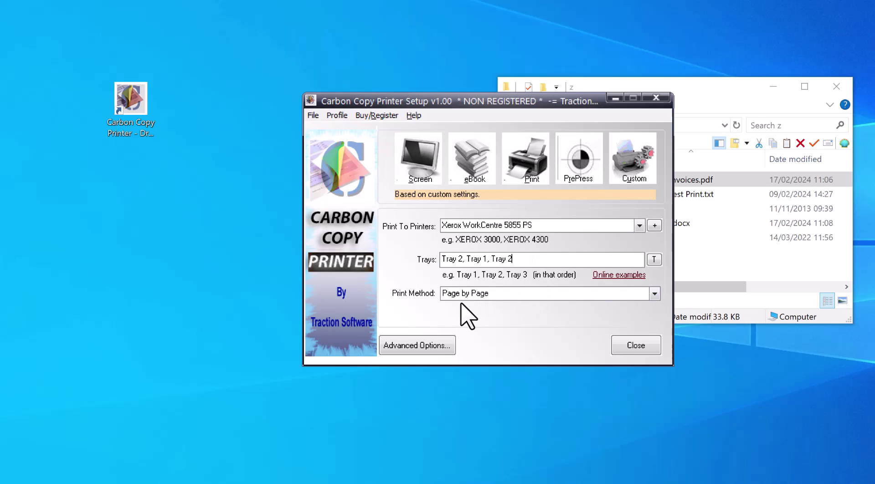
pyautogui.click(636, 345)
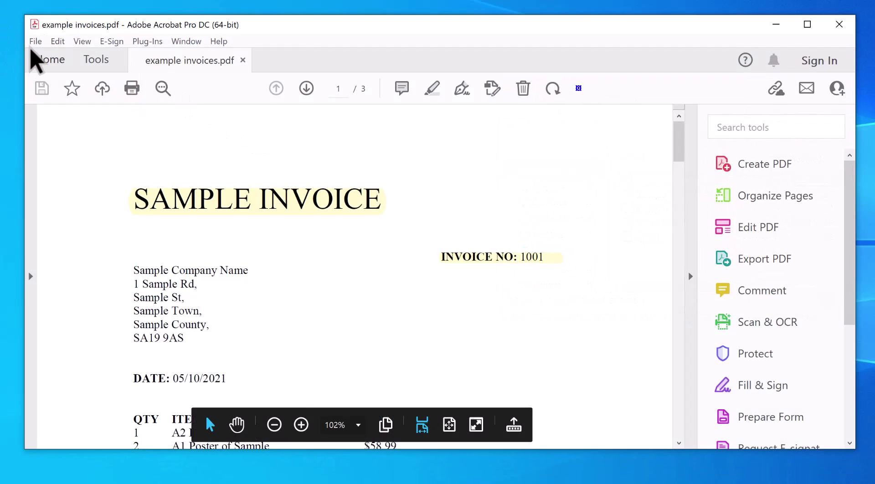
# - Print all pages of example invoices.pdf from Adobe Acrobat to the Carbon Copy Printer at actual size and minimize Acrobat
pyautogui.click(34, 41)
pyautogui.press('Escape')
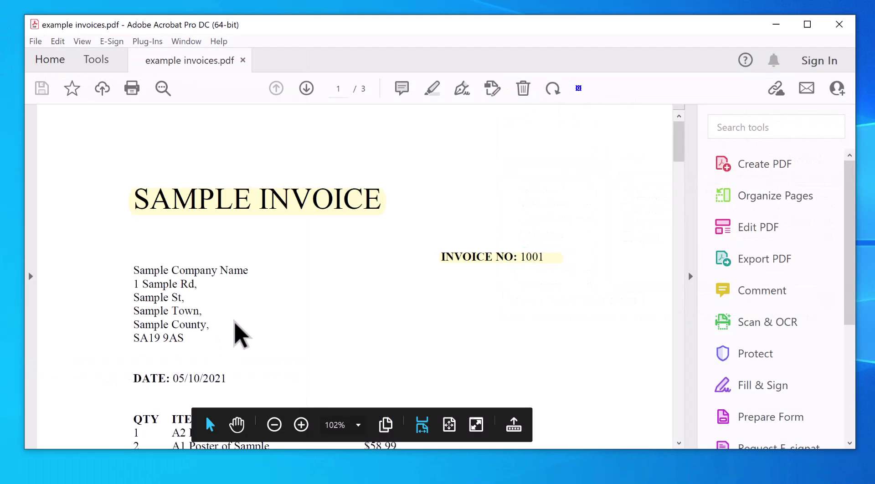
pyautogui.hotkey('ctrl', 'p')
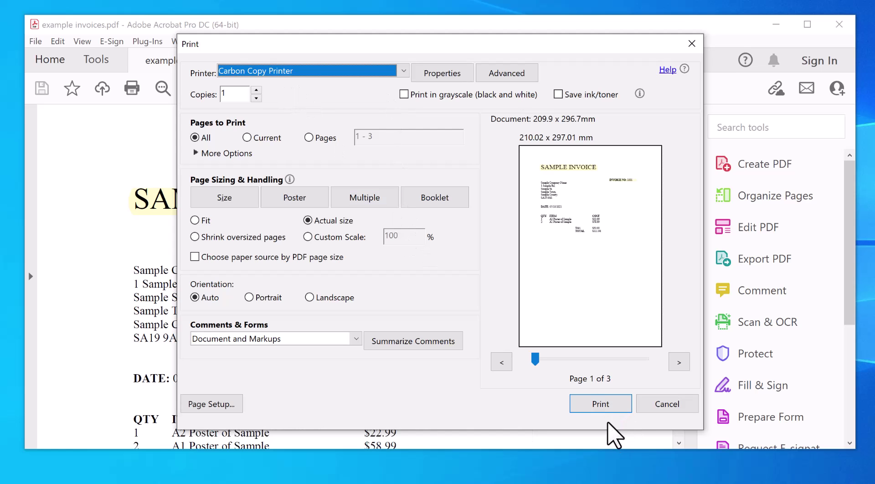
pyautogui.click(609, 410)
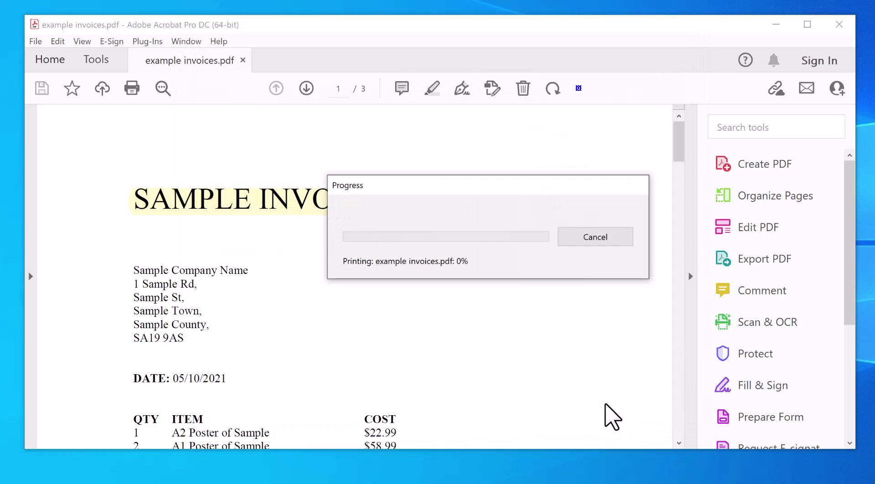
pyautogui.click(786, 27)
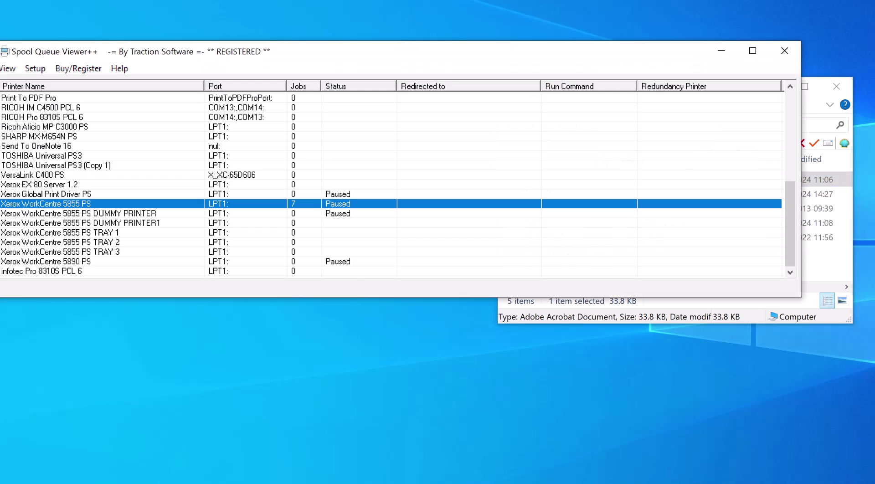
# - Open the Xerox WorkCentre 5855 PS queue in Spool Queue Viewer++ and go through the example invoices.pdf page jobs one by one
pyautogui.doubleClick(305, 205)
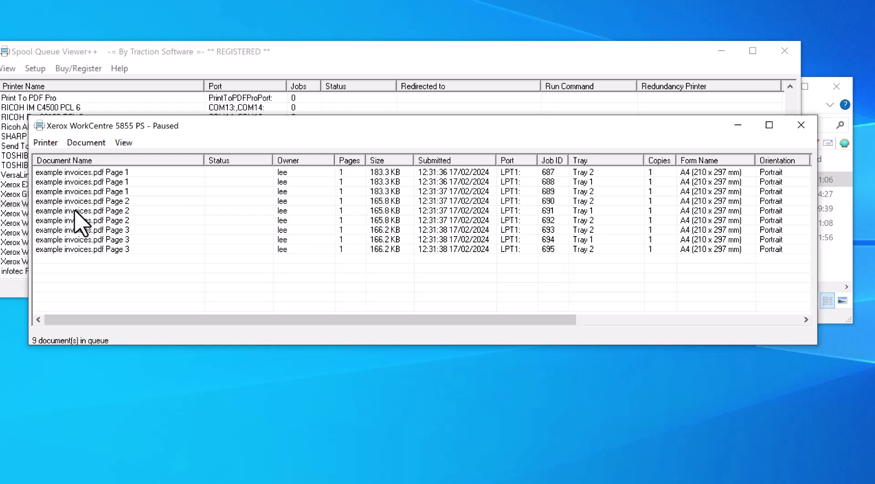
pyautogui.click(123, 172)
pyautogui.click(129, 182)
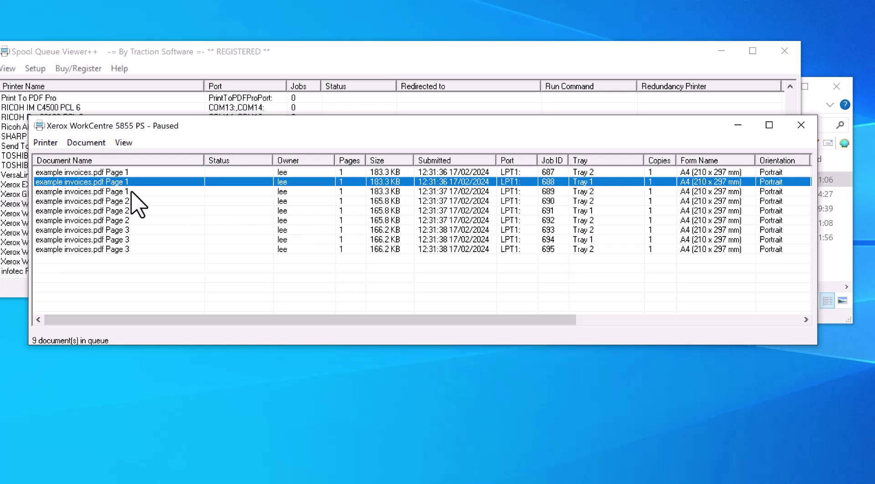
pyautogui.click(130, 192)
pyautogui.click(133, 201)
pyautogui.click(131, 210)
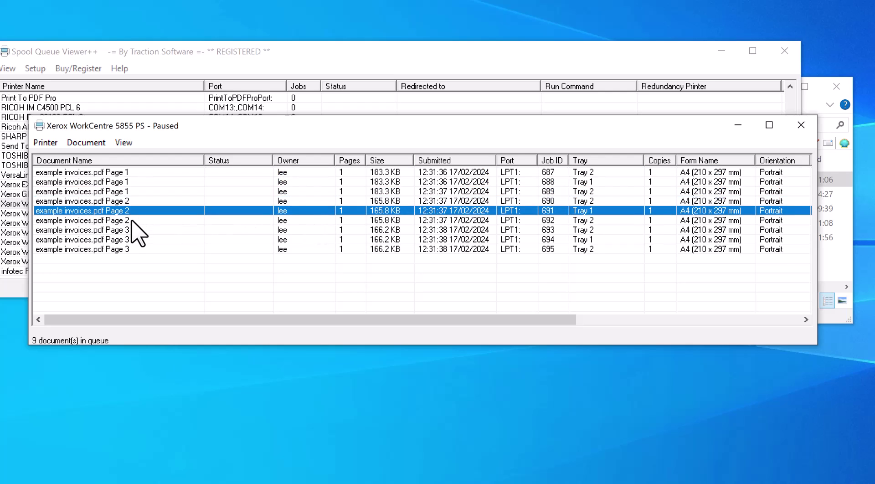
pyautogui.click(131, 220)
pyautogui.click(137, 230)
pyautogui.click(133, 239)
pyautogui.click(132, 249)
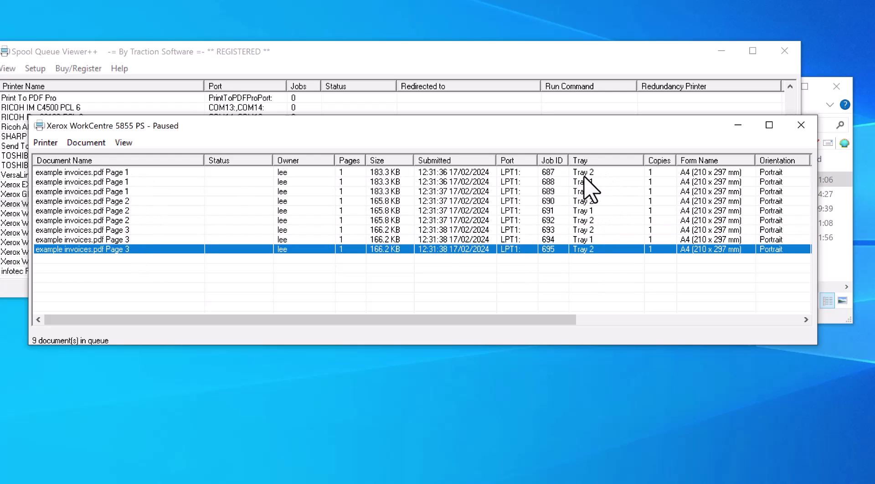
# - Check which tray each of the example invoices.pdf page jobs is assigned to
pyautogui.click(596, 174)
pyautogui.click(599, 182)
pyautogui.click(601, 192)
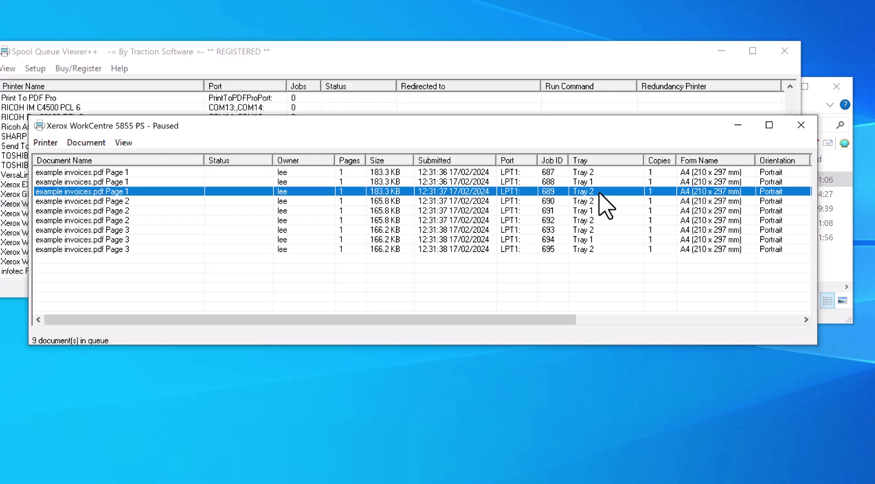
pyautogui.click(605, 202)
pyautogui.click(601, 211)
pyautogui.click(599, 220)
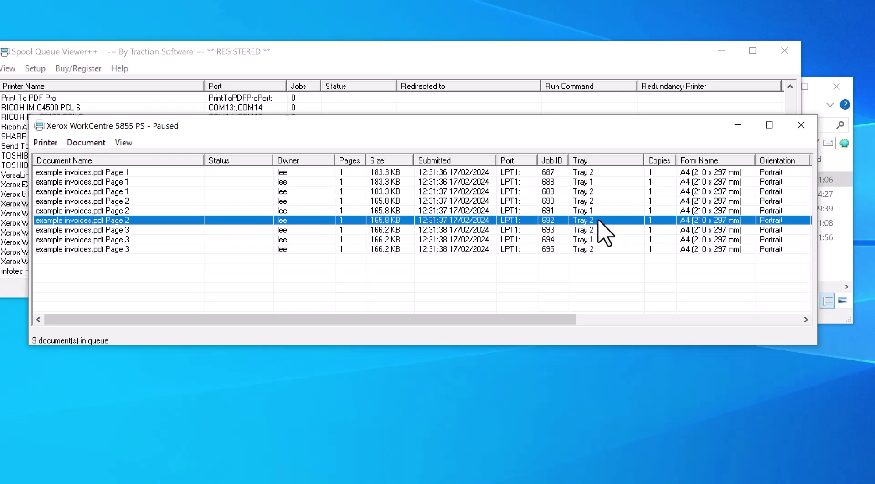
pyautogui.click(597, 231)
pyautogui.click(596, 240)
pyautogui.click(597, 250)
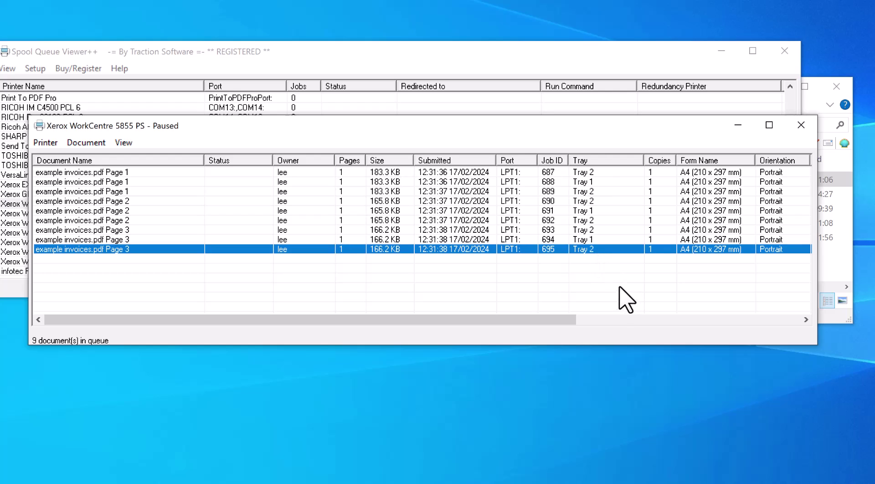
# - Cancel all documents in the Xerox WorkCentre 5855 PS queue and minimize Spool Queue Viewer++
pyautogui.click(50, 143)
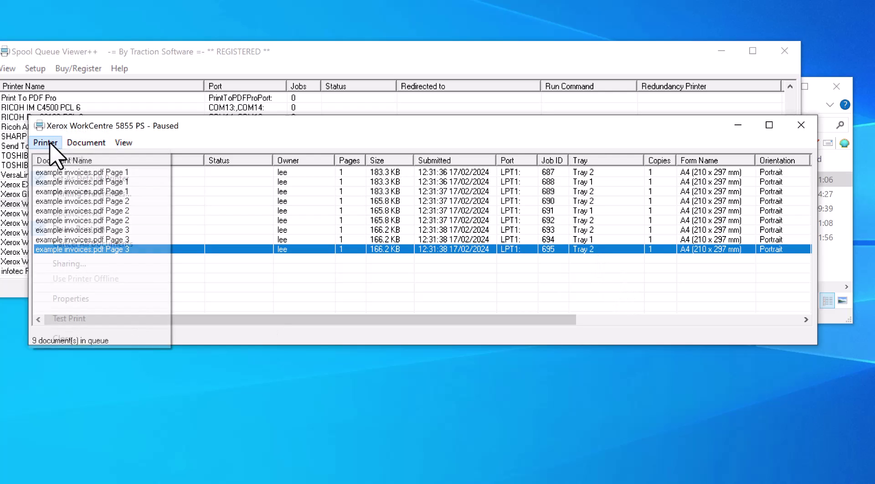
pyautogui.click(100, 245)
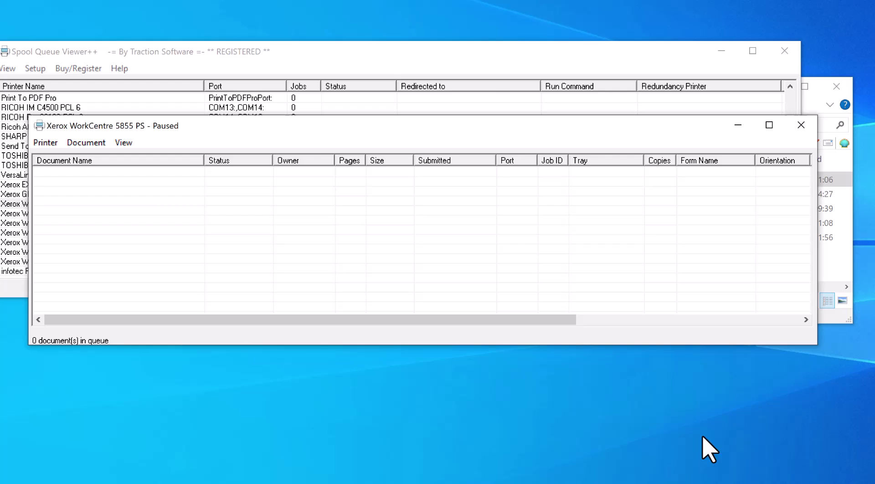
pyautogui.hotkey('alt', 'Tab')
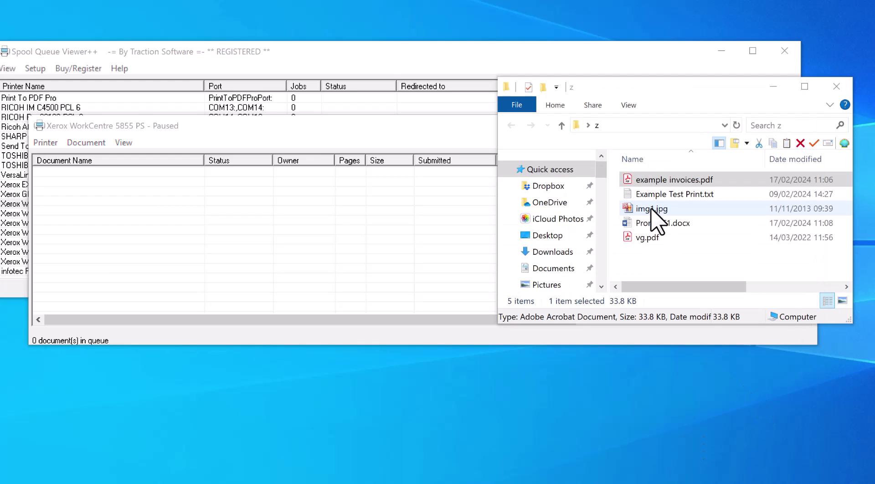
pyautogui.click(722, 50)
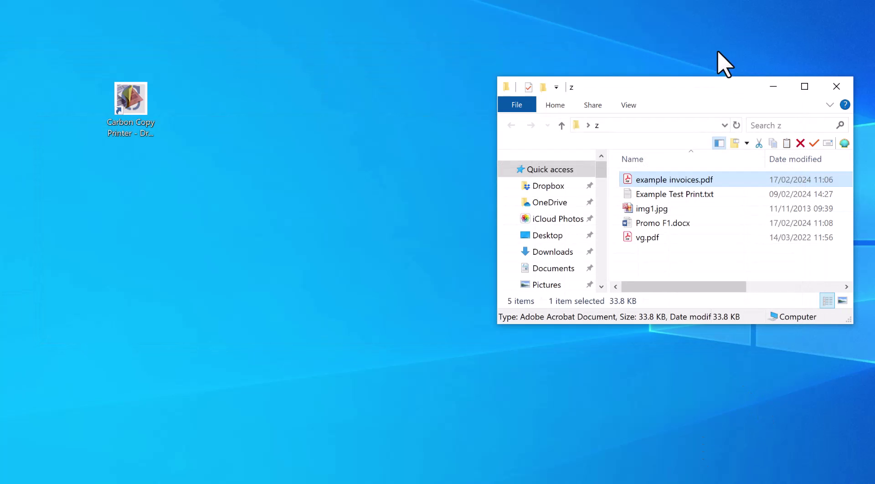
# - Reopen the Carbon Copy Printer setup, shorten the tray list to Tray 2, Tray 1 and close it
pyautogui.doubleClick(128, 110)
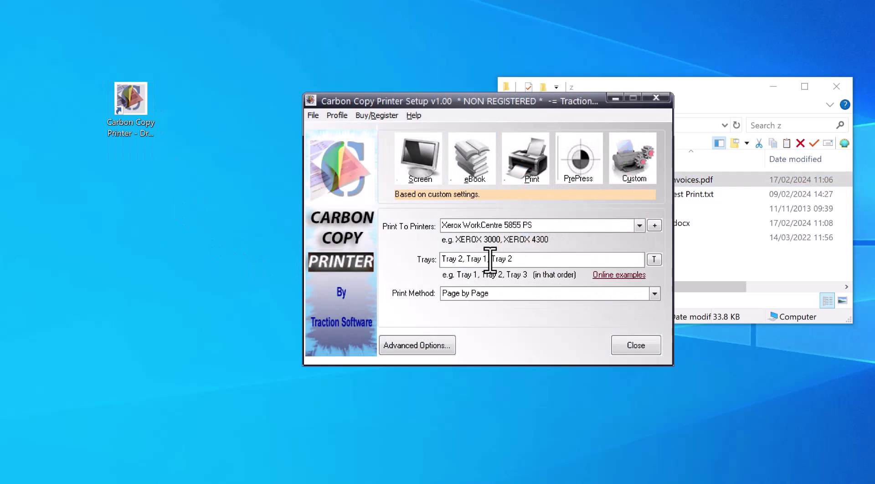
pyautogui.moveTo(488, 259); pyautogui.dragTo(560, 260)
pyautogui.press('BackSpace')
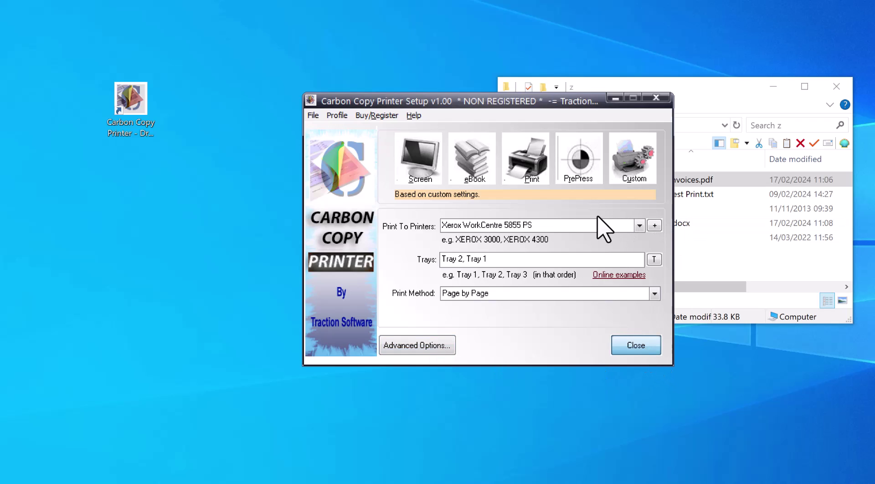
pyautogui.press('Escape')
# - Open img1.jpg from the z folder, print it to Carbon Copy Printer and minimize Microsoft Office Picture Manager
pyautogui.doubleClick(639, 209)
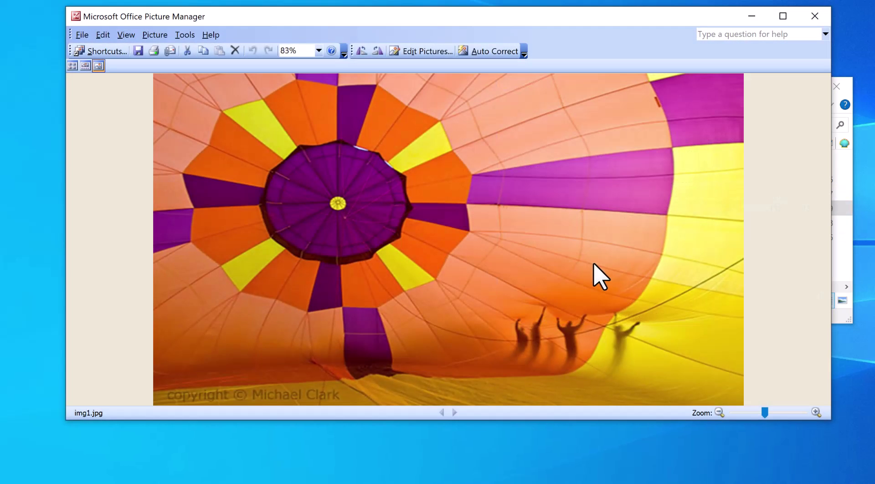
pyautogui.click(82, 34)
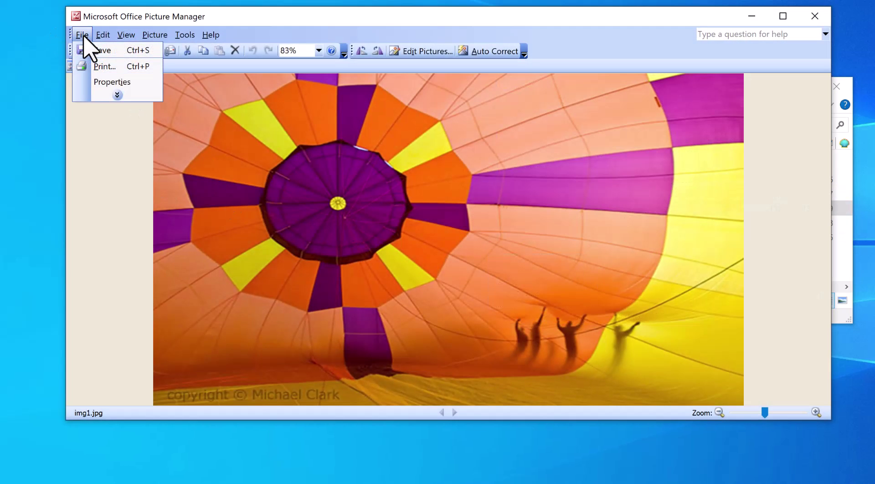
pyautogui.click(110, 65)
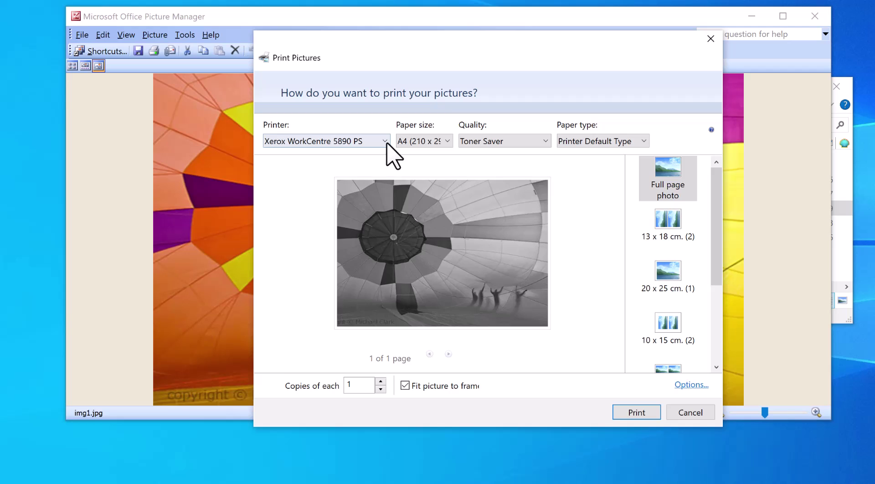
pyautogui.click(386, 141)
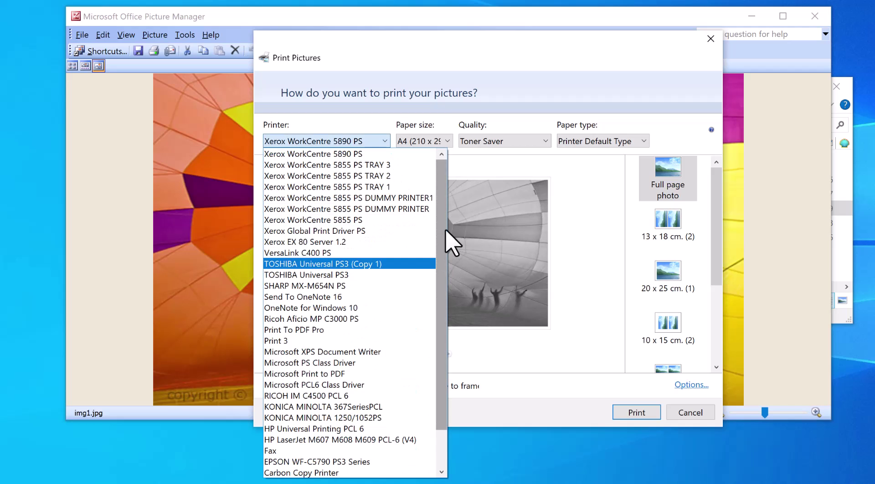
pyautogui.scroll(-2, 441, 326)
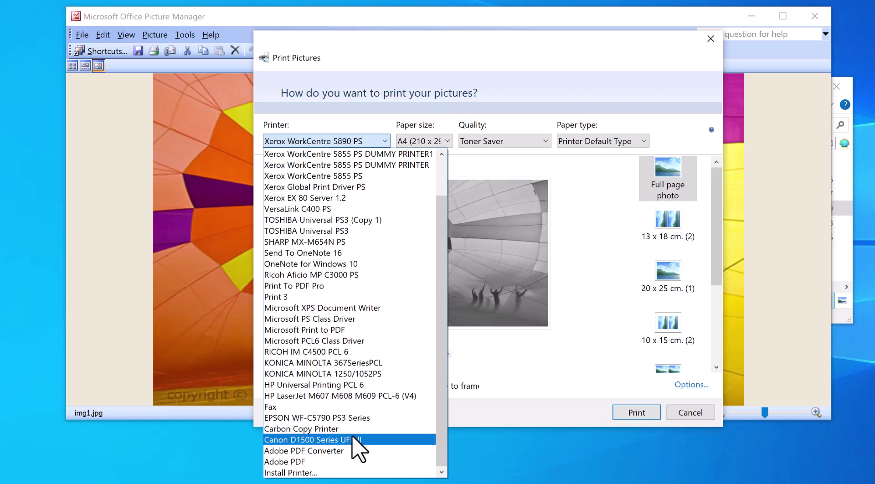
pyautogui.click(365, 429)
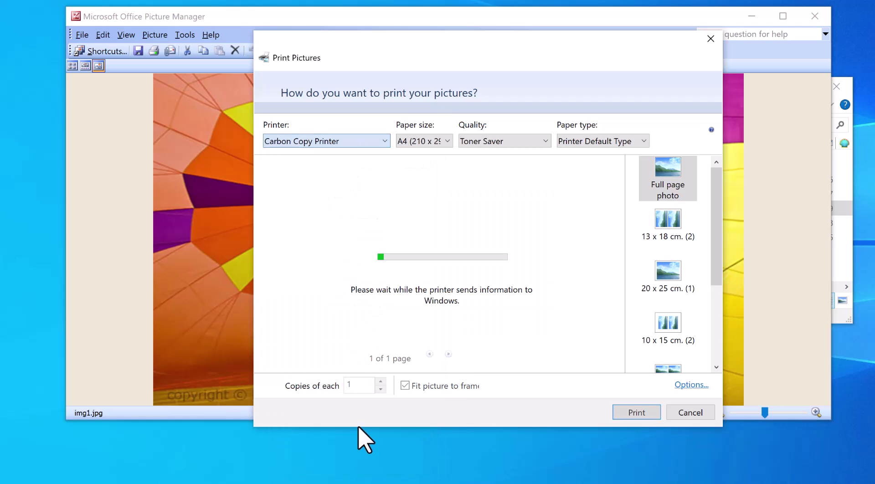
pyautogui.click(636, 412)
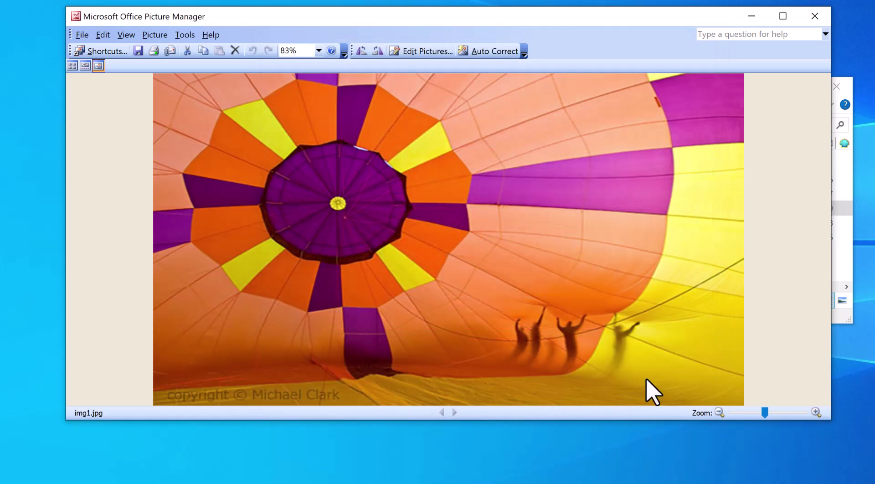
pyautogui.click(752, 16)
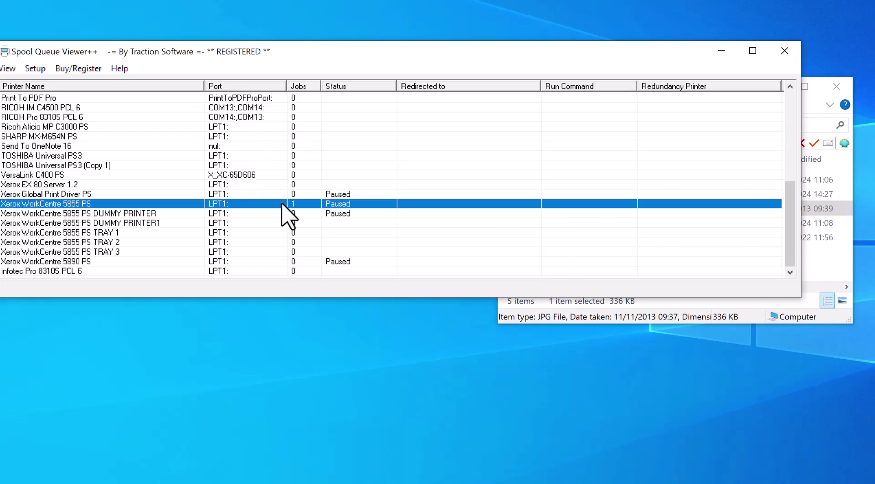
# - Open the Xerox WorkCentre 5855 PS queue in Spool Queue Viewer++ and check the tray of each Full page photo.pdf job
pyautogui.doubleClick(282, 204)
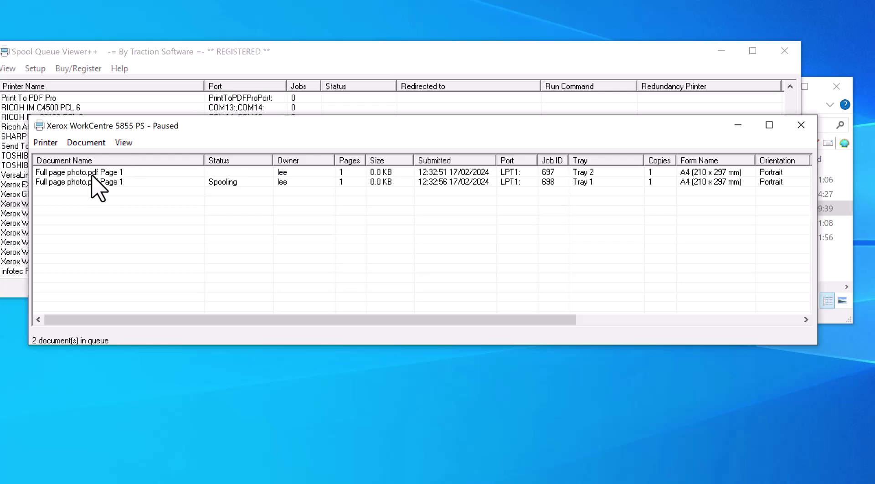
pyautogui.click(595, 173)
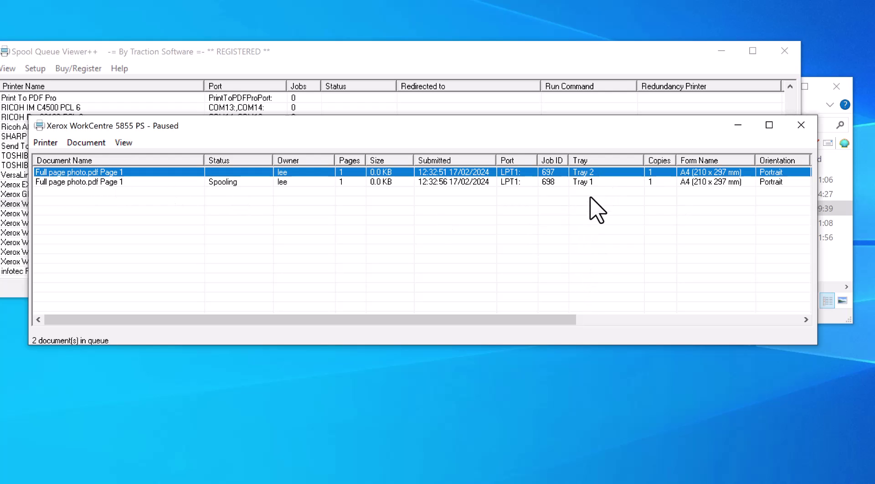
pyautogui.click(593, 182)
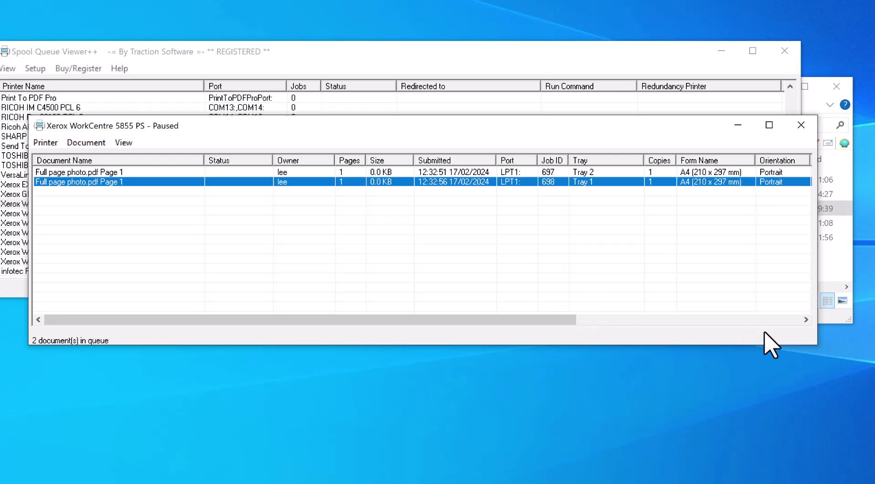
# - Cancel all documents in the Xerox WorkCentre 5855 PS queue and minimize the queue and Spool Queue Viewer++
pyautogui.click(46, 142)
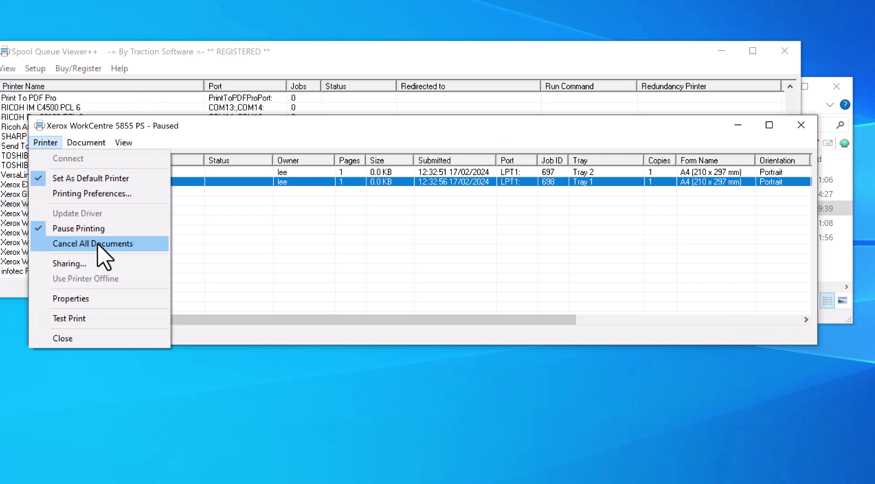
pyautogui.click(64, 242)
pyautogui.click(738, 125)
pyautogui.click(722, 51)
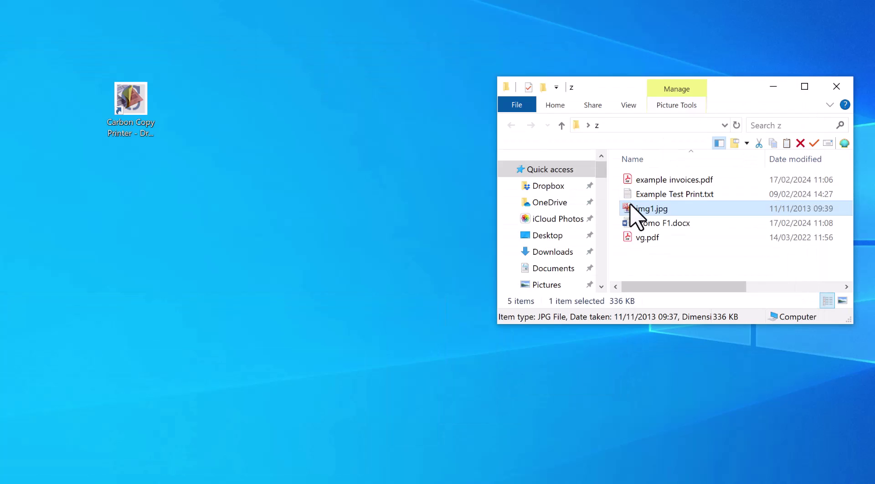
# - Open the Carbon Copy Printer setup and add Xerox WorkCentre 5855 PS and Xerox WorkCentre 5890 PS as the printers to print to
pyautogui.doubleClick(130, 109)
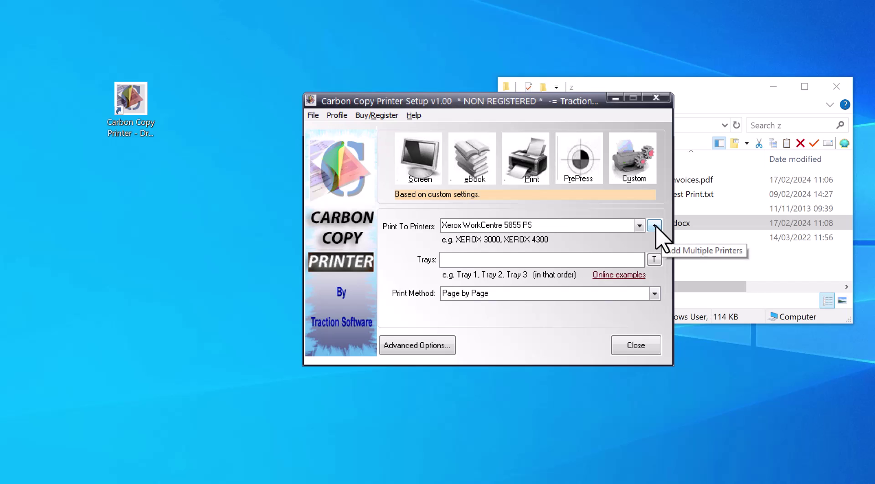
pyautogui.click(655, 226)
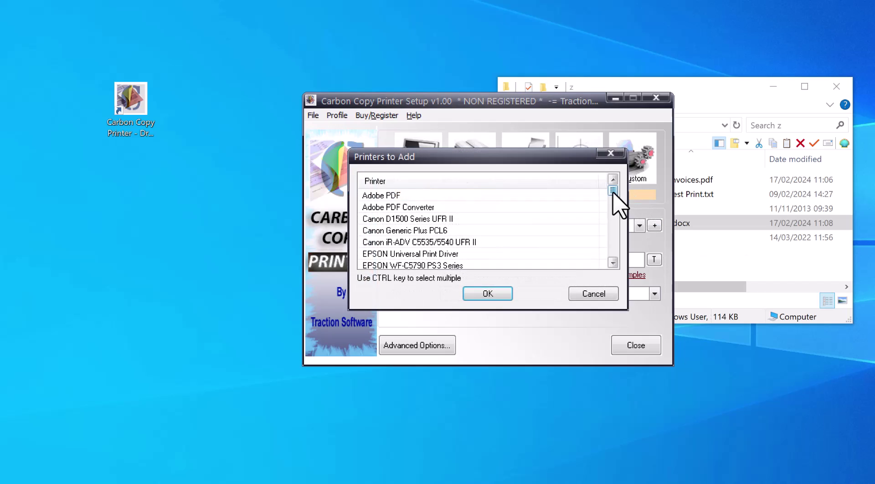
pyautogui.moveTo(613, 192); pyautogui.dragTo(609, 248)
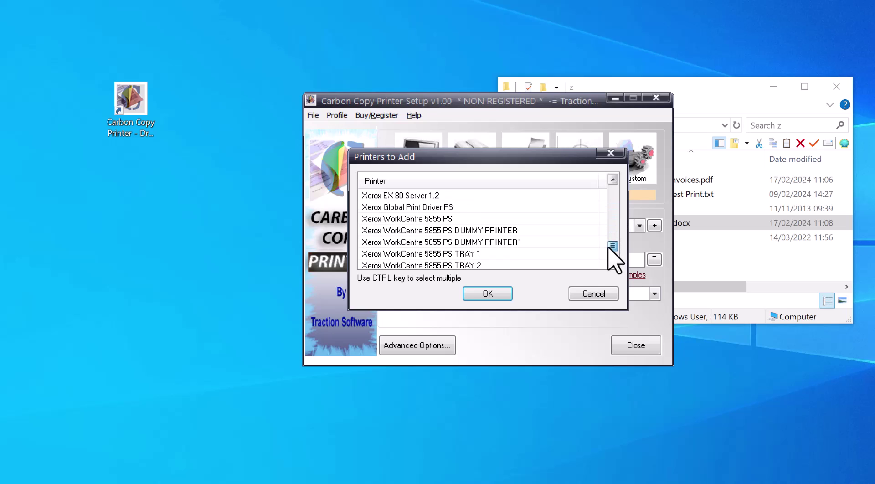
pyautogui.click(431, 219)
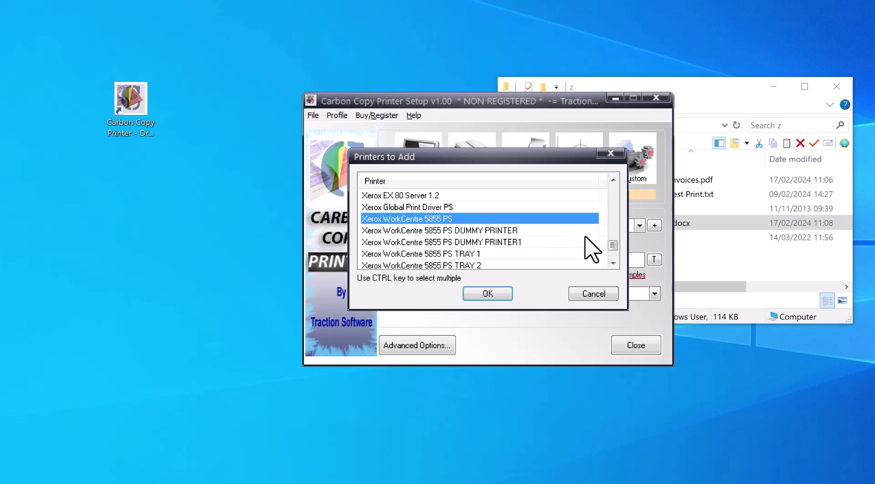
pyautogui.click(614, 252)
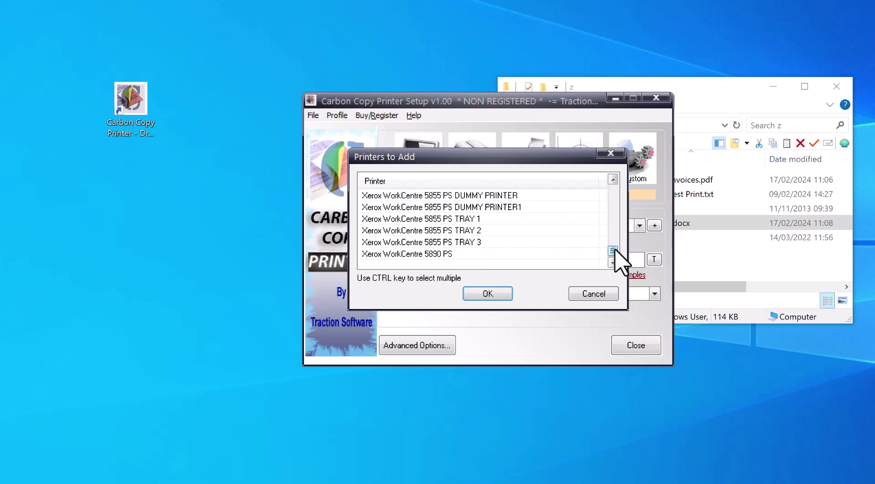
pyautogui.keyDown('ctrl'); pyautogui.click(445, 253); pyautogui.keyUp('ctrl')
pyautogui.click(502, 296)
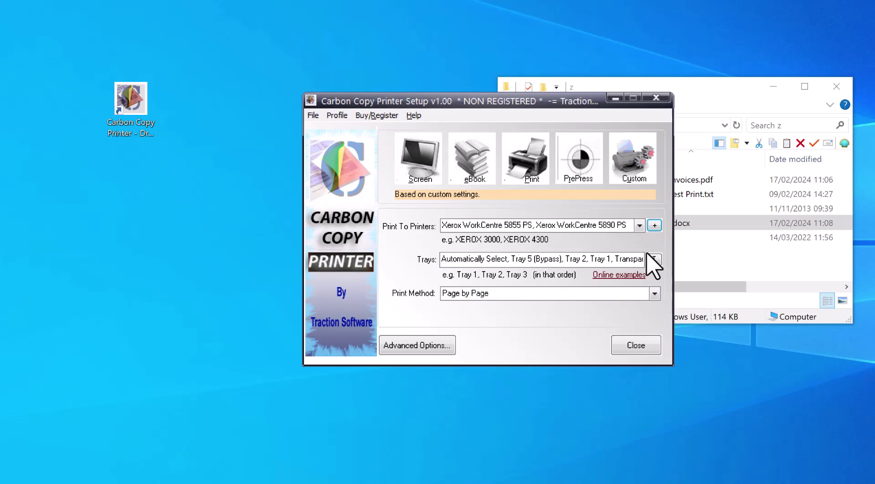
# - Read through the whole list of tray names filled in for the two Xerox printers
pyautogui.click(486, 259)
pyautogui.press('Right')
pyautogui.press('Right')
pyautogui.press('Right')
pyautogui.press('Right')
pyautogui.press('Right')
pyautogui.press('Right')
pyautogui.press('Right')
pyautogui.press('Right')
pyautogui.press('Right')
pyautogui.press('Right')
pyautogui.press('Right')
pyautogui.press('Right')
pyautogui.press('Right')
pyautogui.press('Right')
pyautogui.press('Right')
pyautogui.press('Right')
pyautogui.press('Right')
pyautogui.press('Right')
pyautogui.press('Right')
pyautogui.press('Right')
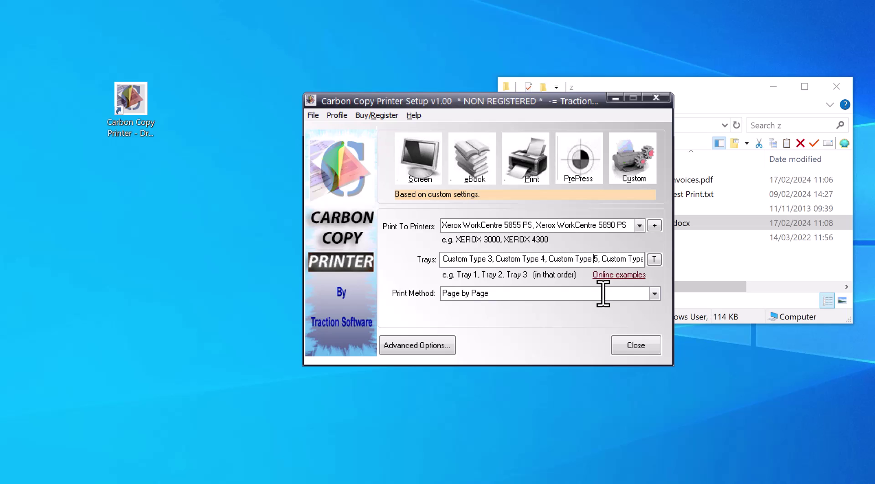
pyautogui.press('Right')
pyautogui.press('Right')
pyautogui.press('Right')
pyautogui.press('Right')
pyautogui.press('Right')
pyautogui.press('Right')
pyautogui.press('Right')
pyautogui.press('Right')
pyautogui.press('Right')
pyautogui.press('Right')
pyautogui.press('Right')
pyautogui.press('Right')
pyautogui.press('Right')
pyautogui.press('Right')
pyautogui.press('Right')
pyautogui.press('Right')
pyautogui.press('Right')
pyautogui.press('Right')
pyautogui.press('Right')
pyautogui.press('Right')
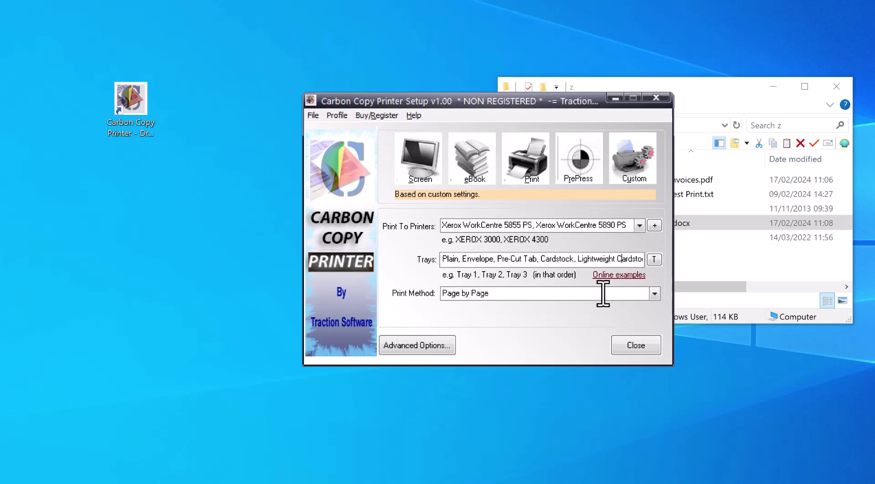
pyautogui.press('Right')
pyautogui.press('Right')
pyautogui.press('Right')
pyautogui.press('Right')
pyautogui.press('Right')
pyautogui.press('Right')
pyautogui.press('Right')
pyautogui.press('Right')
pyautogui.press('Right')
pyautogui.press('Right')
pyautogui.press('Right')
pyautogui.press('Right')
pyautogui.press('Right')
pyautogui.press('Right')
pyautogui.press('Right')
pyautogui.press('Right')
pyautogui.press('Right')
pyautogui.press('Right')
pyautogui.press('Right')
pyautogui.press('Right')
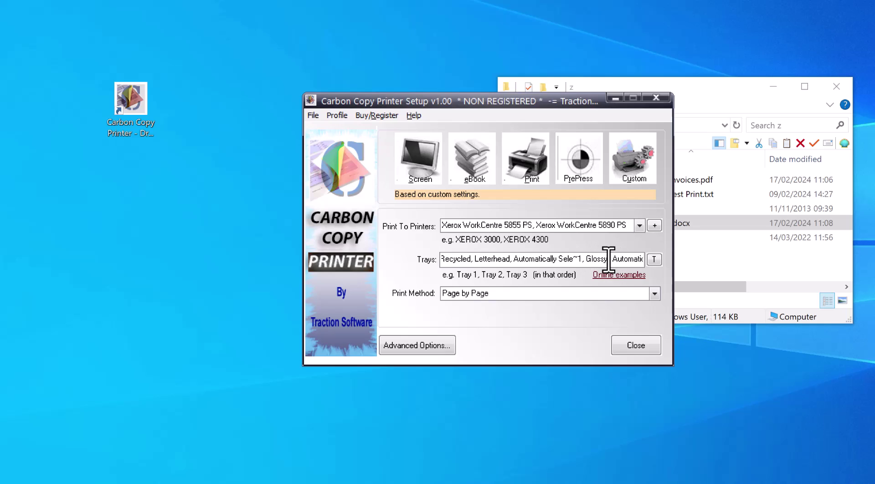
# - Shorten the tray list to Tray 2 | Tray 1 by removing the other tray names of both printers
pyautogui.moveTo(608, 259); pyautogui.dragTo(410, 274)
pyautogui.press('Delete')
pyautogui.press('Delete')
pyautogui.doubleClick(461, 258)
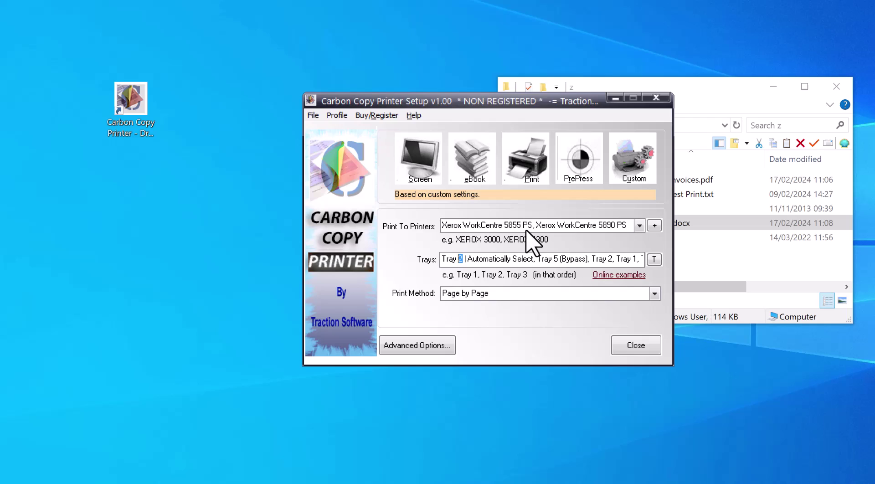
pyautogui.moveTo(468, 258); pyautogui.dragTo(611, 259)
pyautogui.press('Delete')
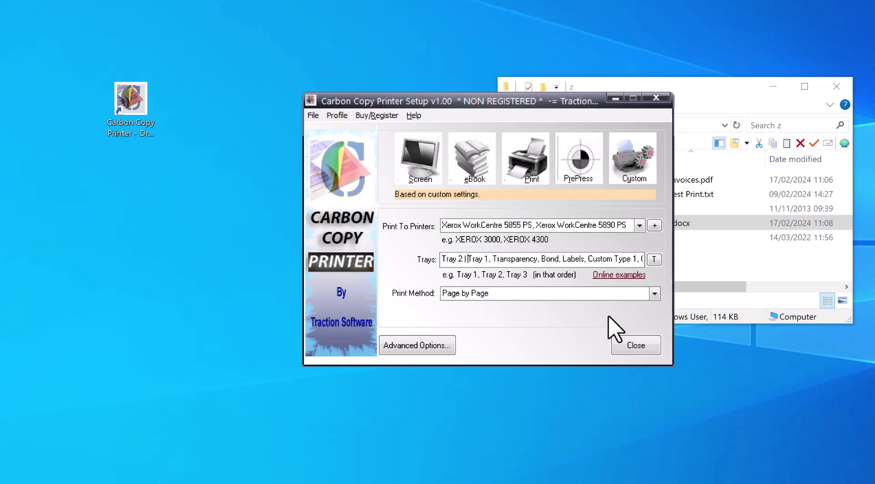
pyautogui.moveTo(488, 258); pyautogui.dragTo(717, 270)
pyautogui.press('Delete')
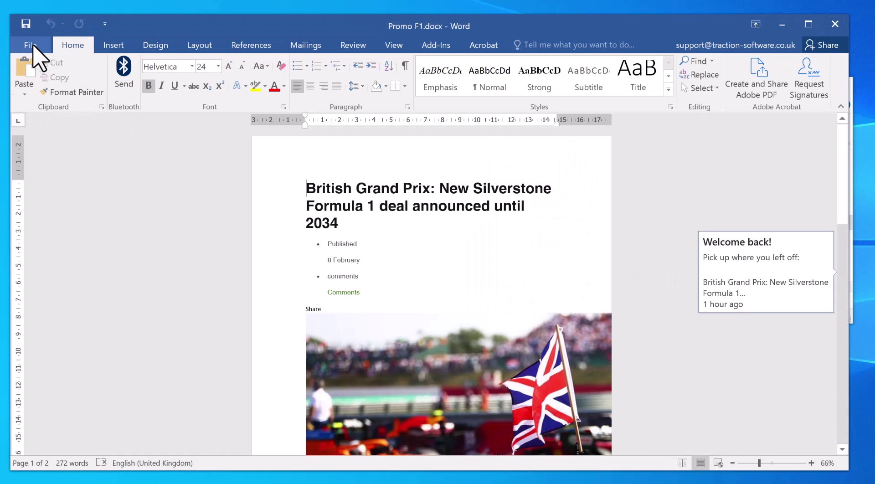
# - Print all pages of Promo F1.docx from Word to Carbon Copy Printer
pyautogui.click(29, 42)
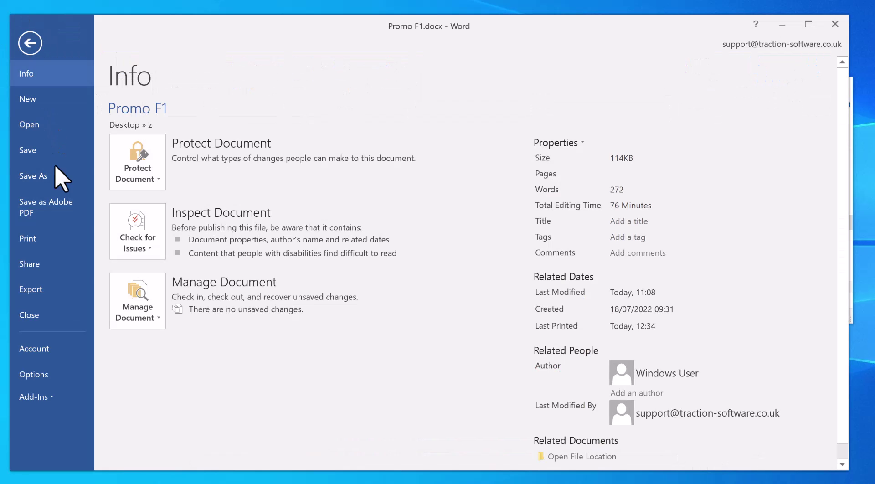
pyautogui.click(41, 244)
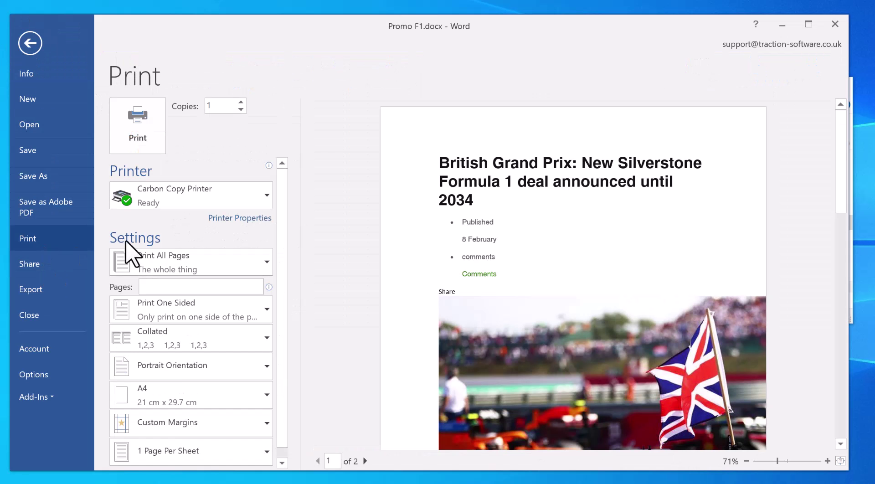
pyautogui.click(142, 137)
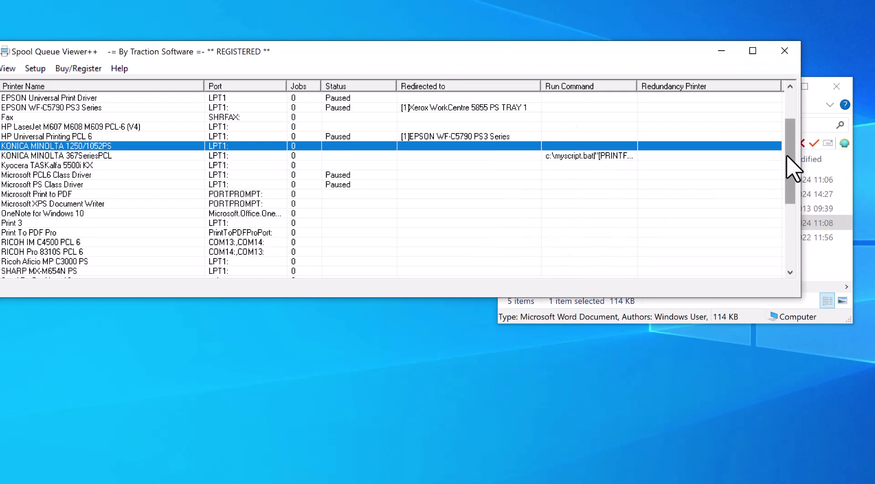
# - Inspect the Promo F1.pdf page jobs in the Xerox WorkCentre 5855 PS queue in Spool Queue Viewer++ and close that queue
pyautogui.moveTo(787, 169); pyautogui.dragTo(785, 234)
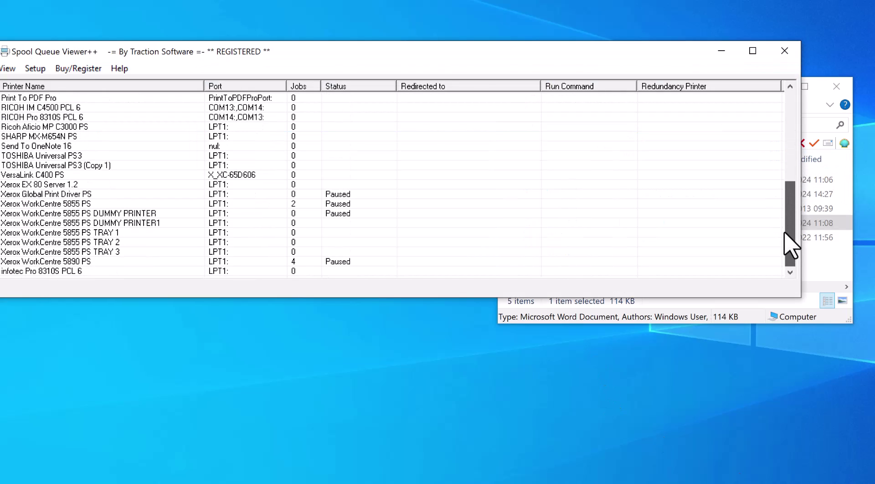
pyautogui.click(301, 205)
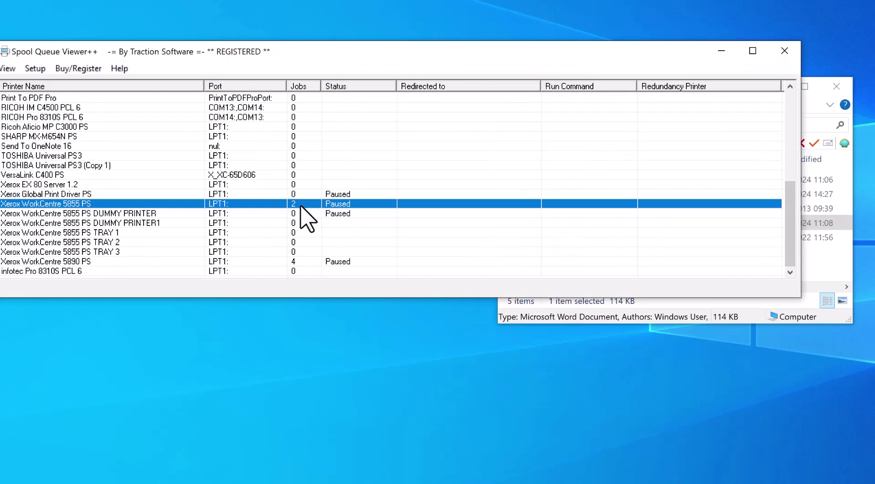
pyautogui.doubleClick(300, 206)
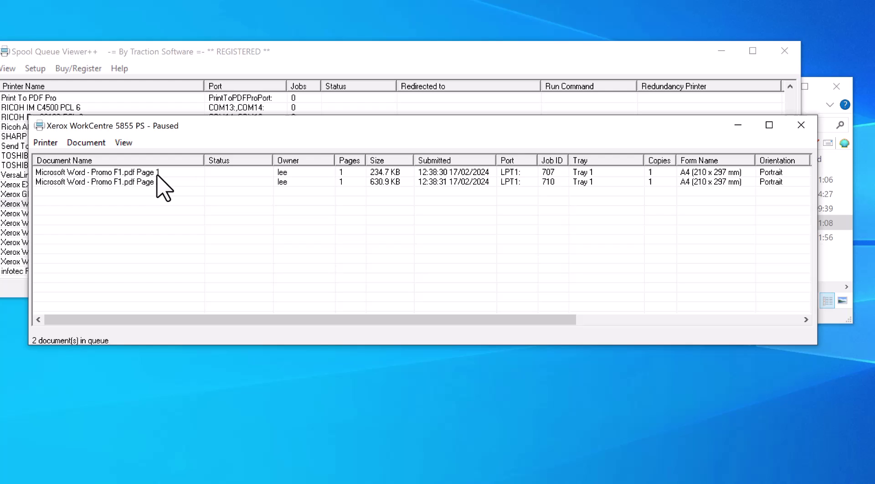
pyautogui.click(805, 126)
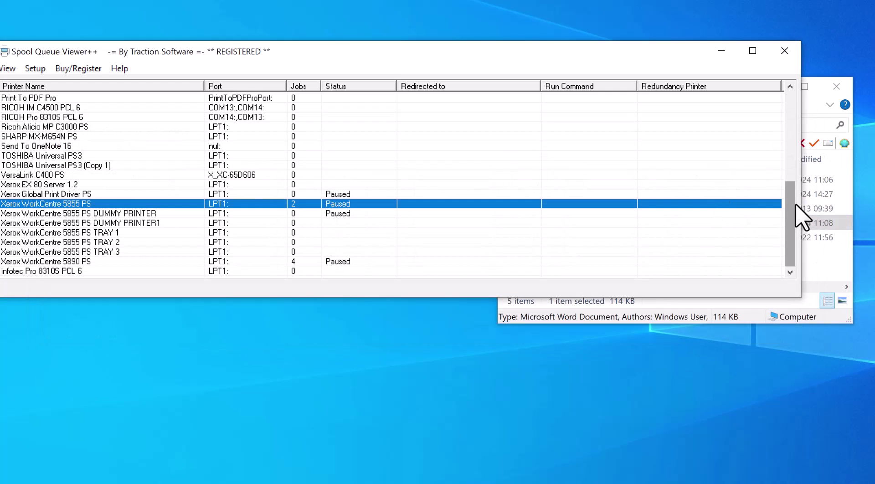
# - Open the Xerox WorkCentre 5890 PS queue and check which tray each Promo F1.pdf page job is assigned to
pyautogui.doubleClick(293, 263)
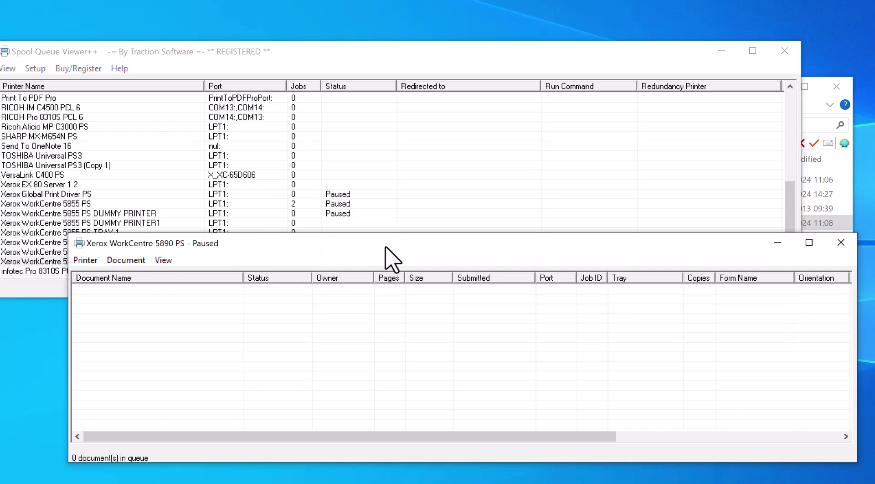
pyautogui.click(138, 225)
pyautogui.click(151, 242)
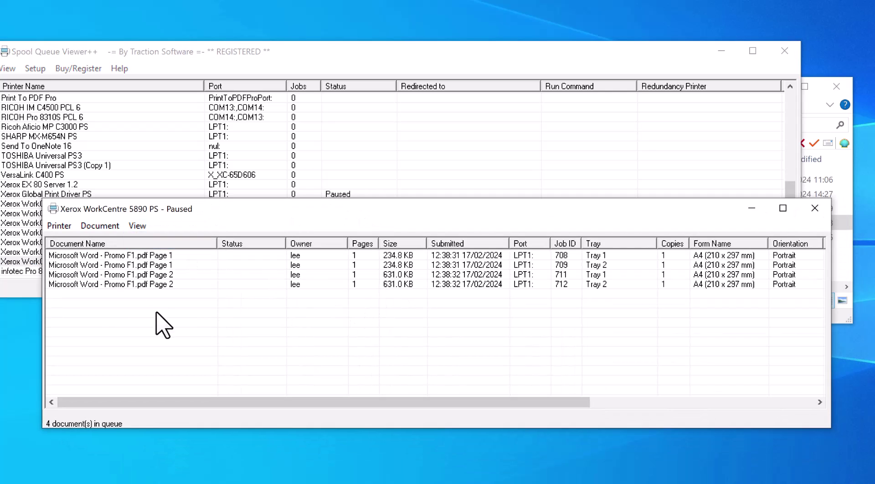
pyautogui.click(611, 254)
pyautogui.click(612, 264)
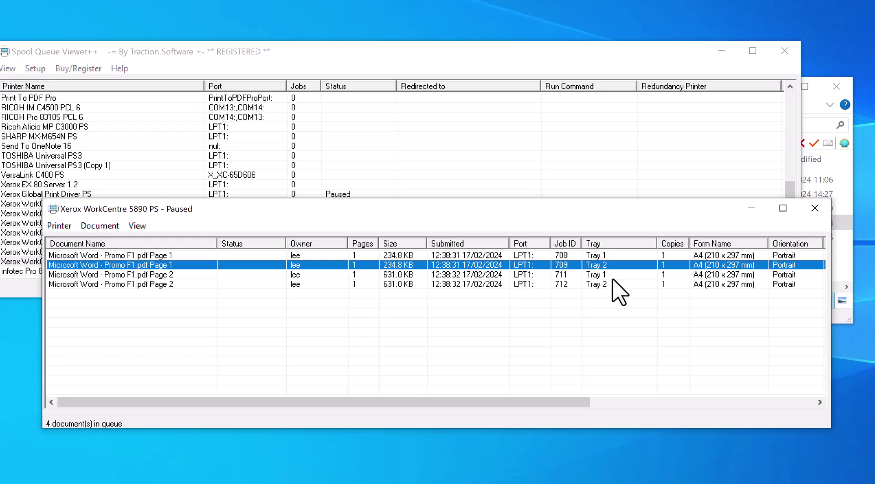
pyautogui.click(611, 275)
pyautogui.click(611, 284)
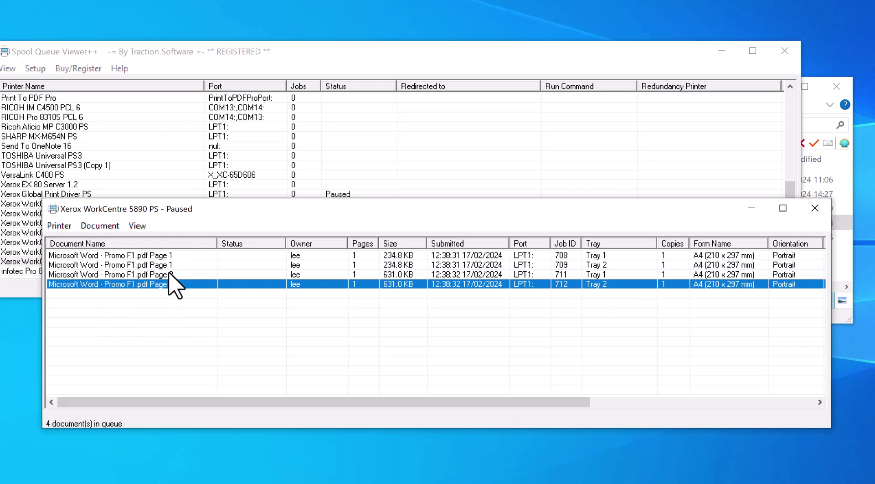